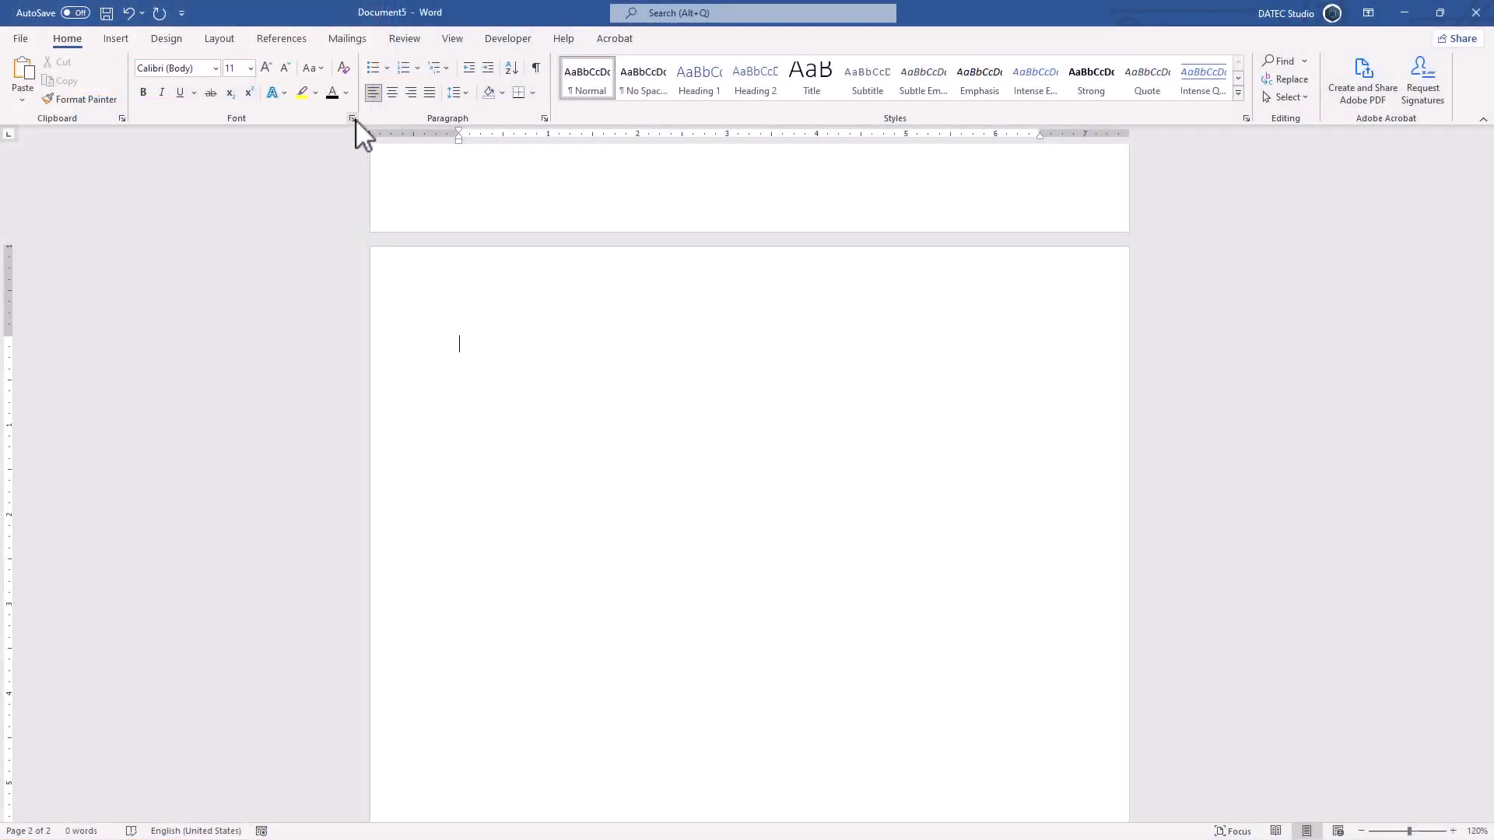
Open the Font dialog's advanced settings and close it without changes
click(353, 119)
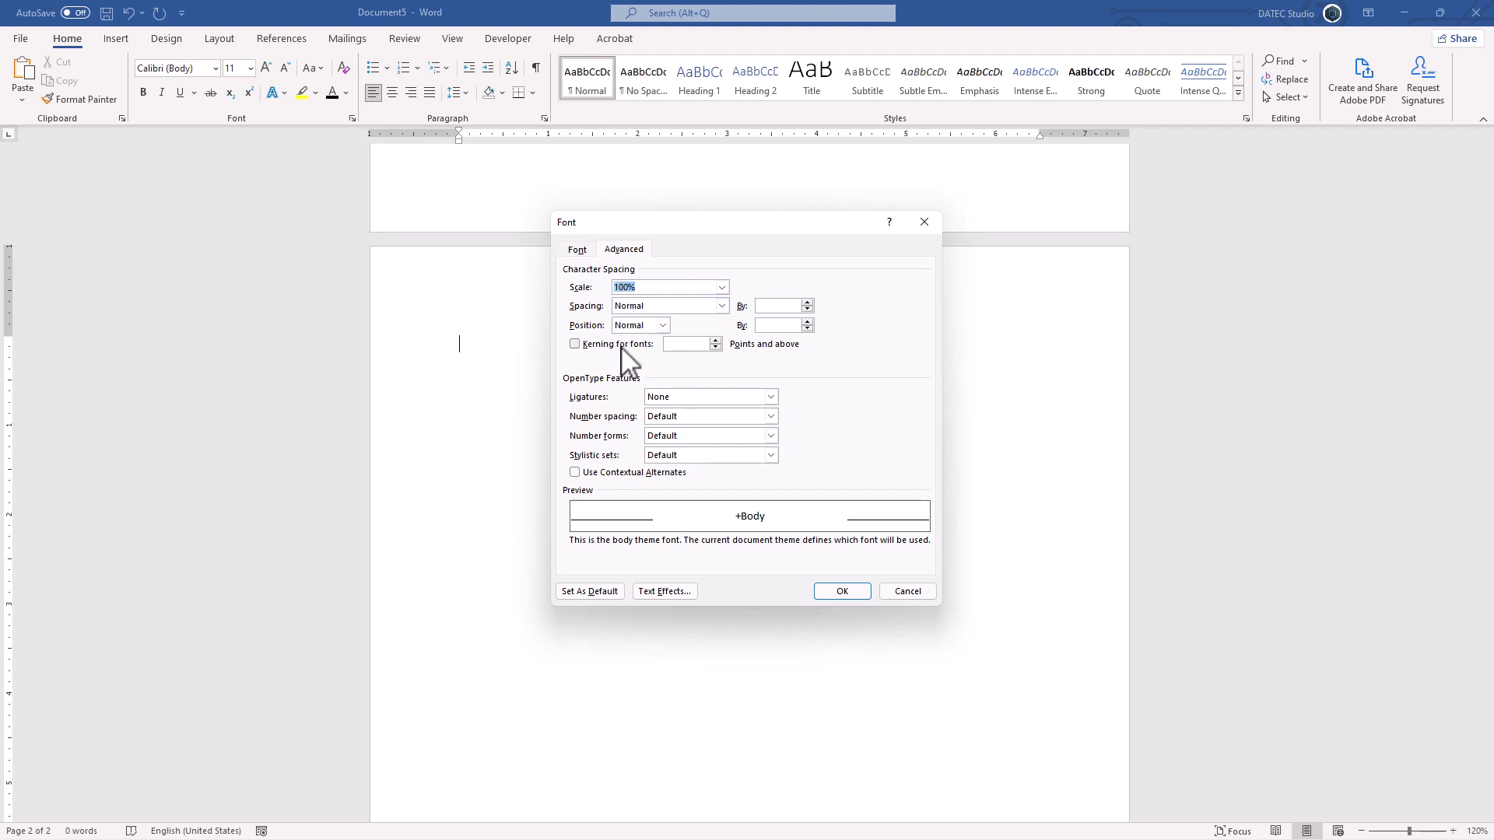
click(898, 596)
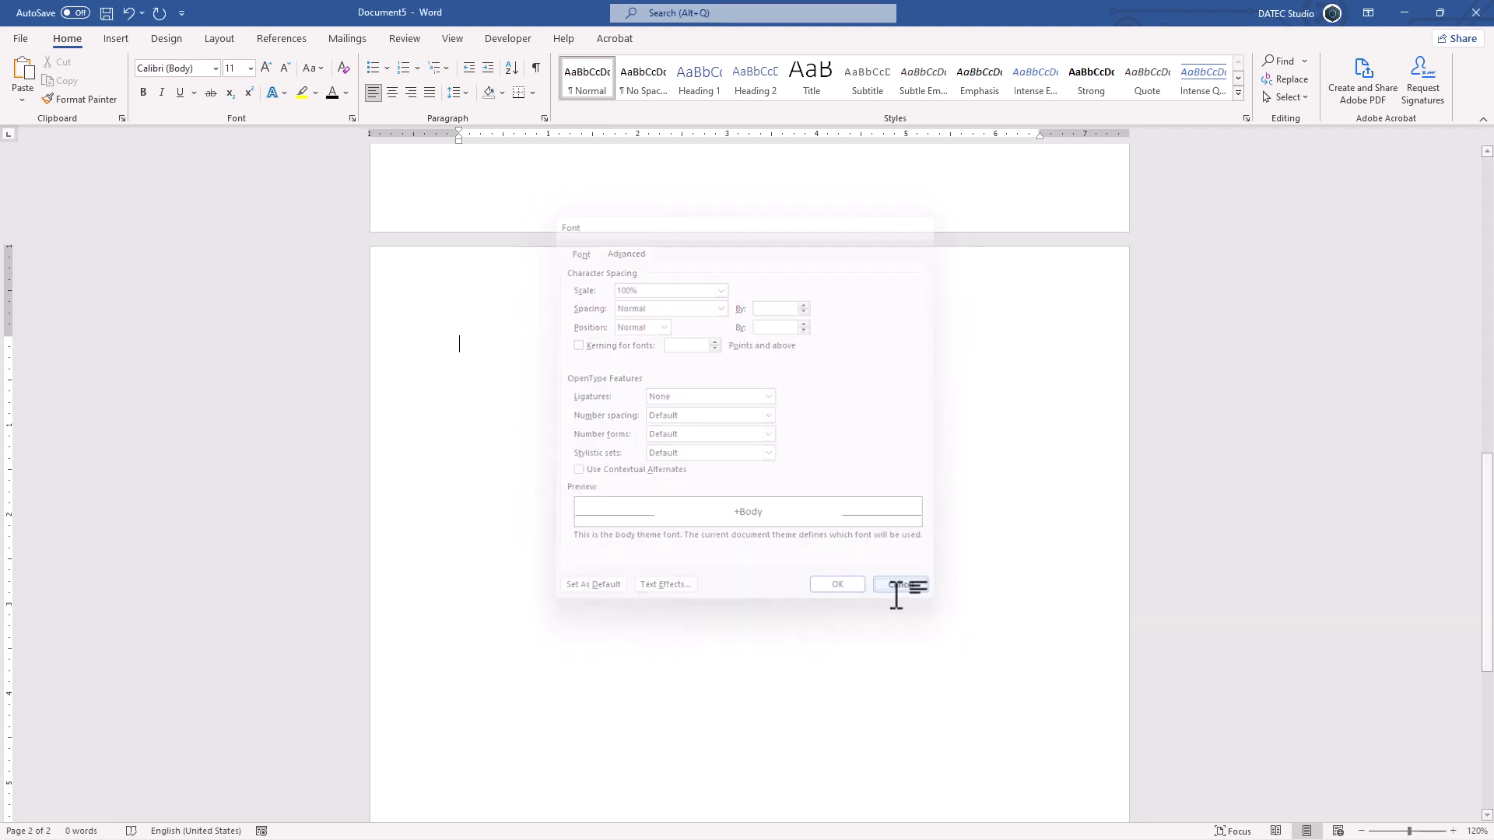
scroll(789, 513, up, 10)
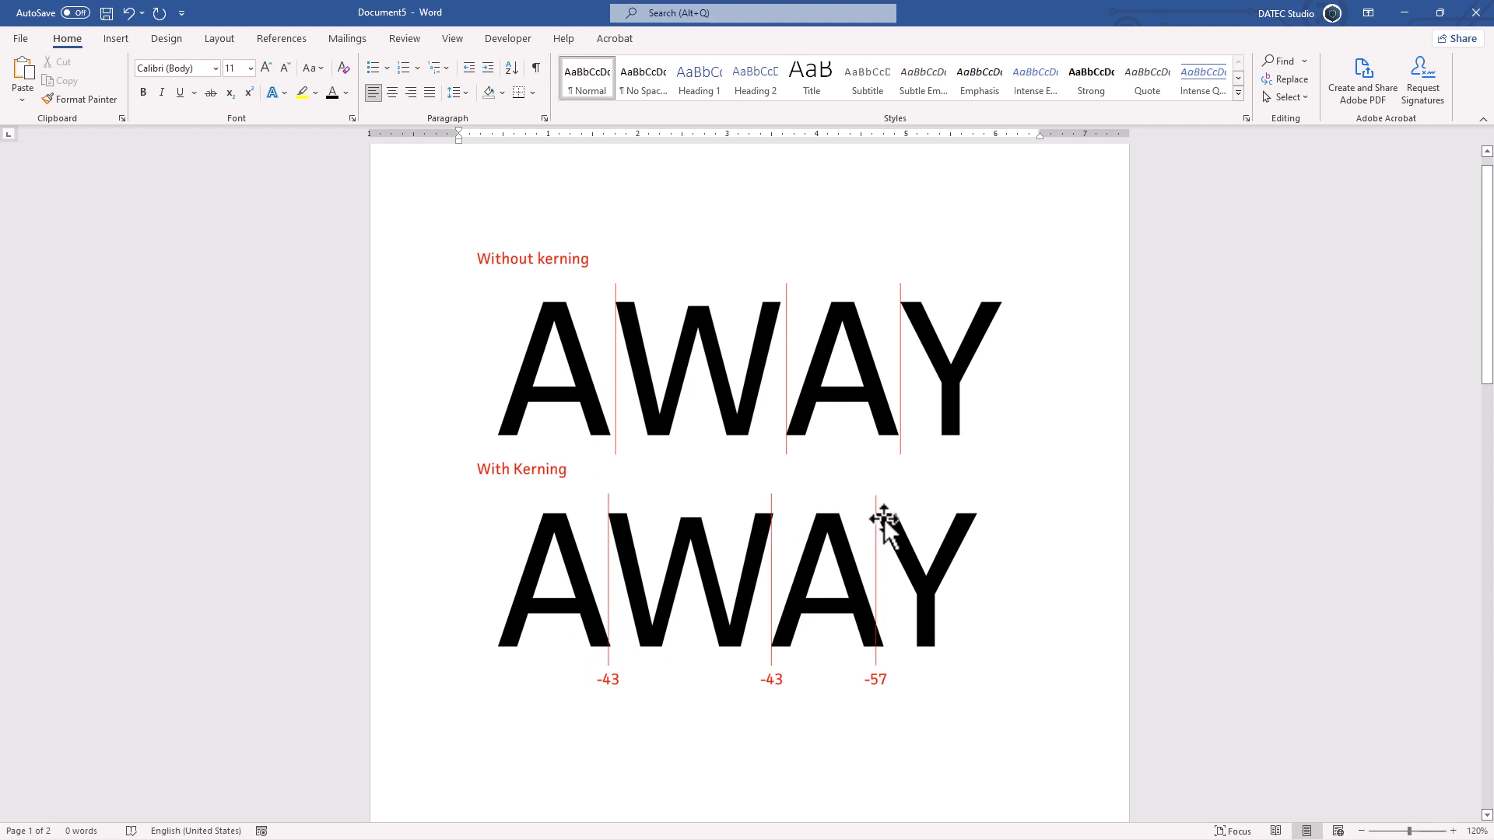
Type AWAY at the top of the blank second page and select it
key(ctrl+End)
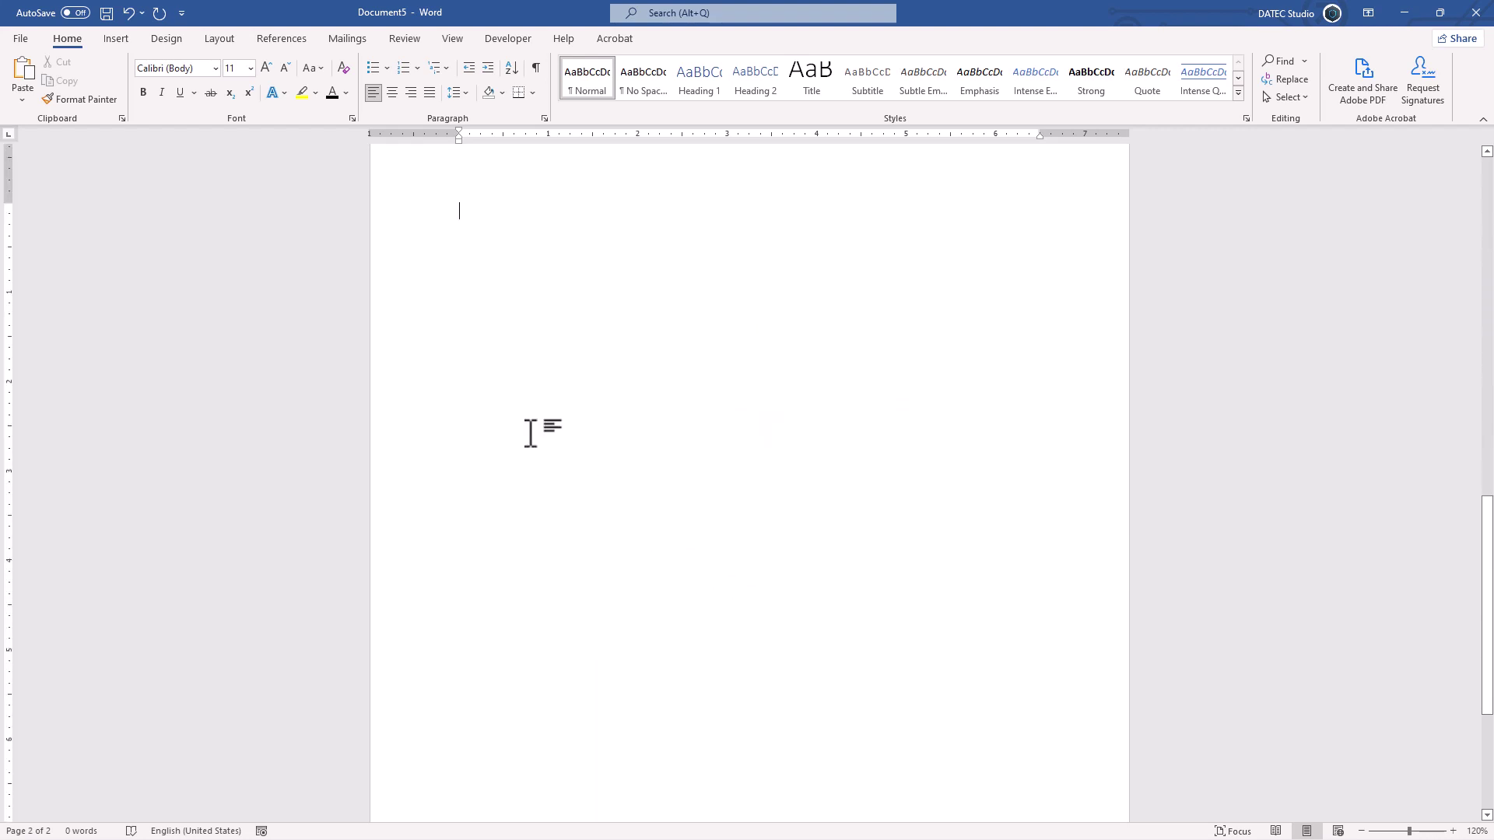
scroll(530, 434, up, 3)
text(AWAY)
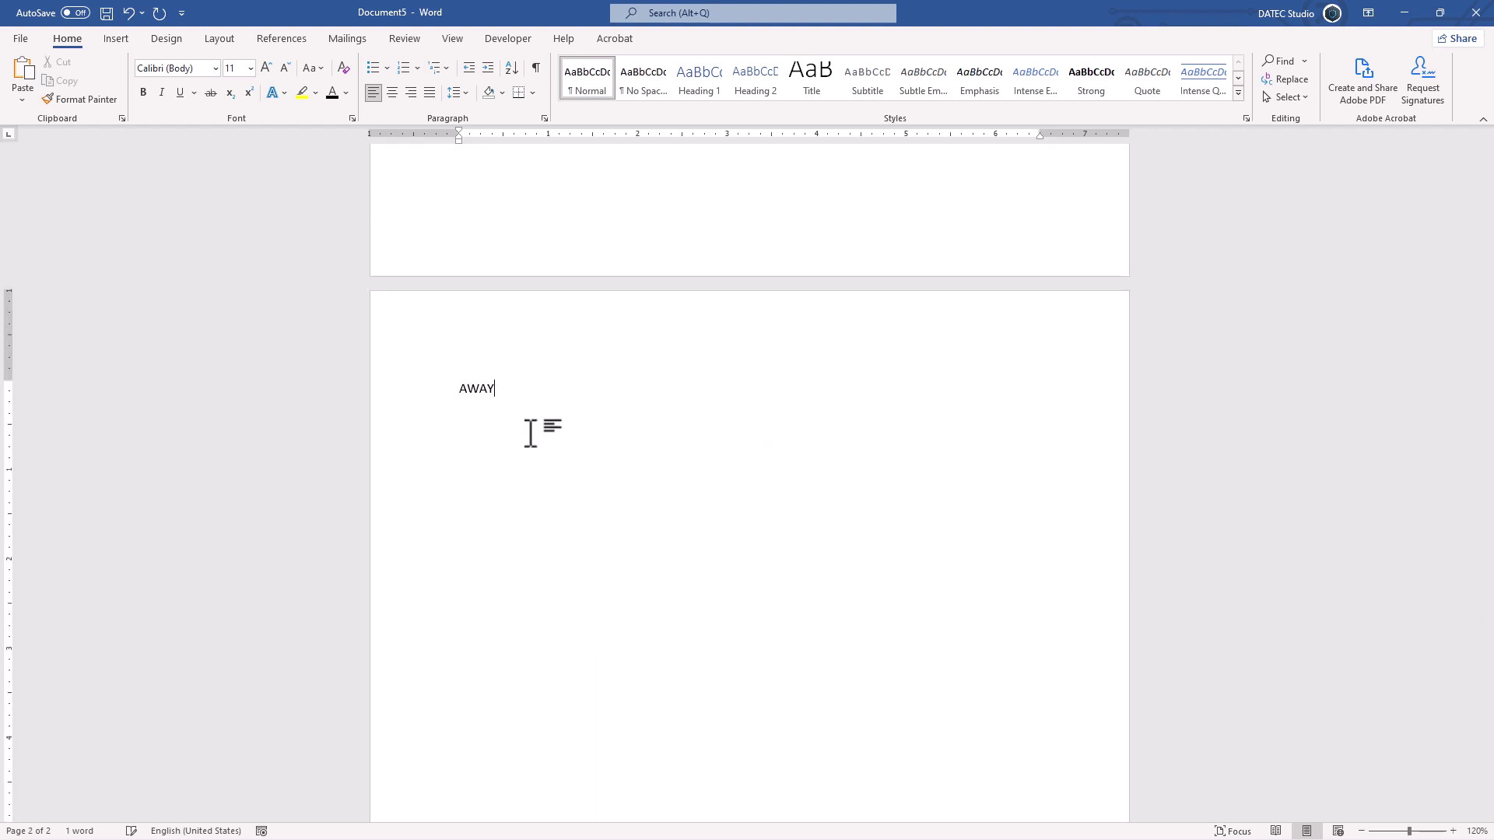
key(ctrl+a)
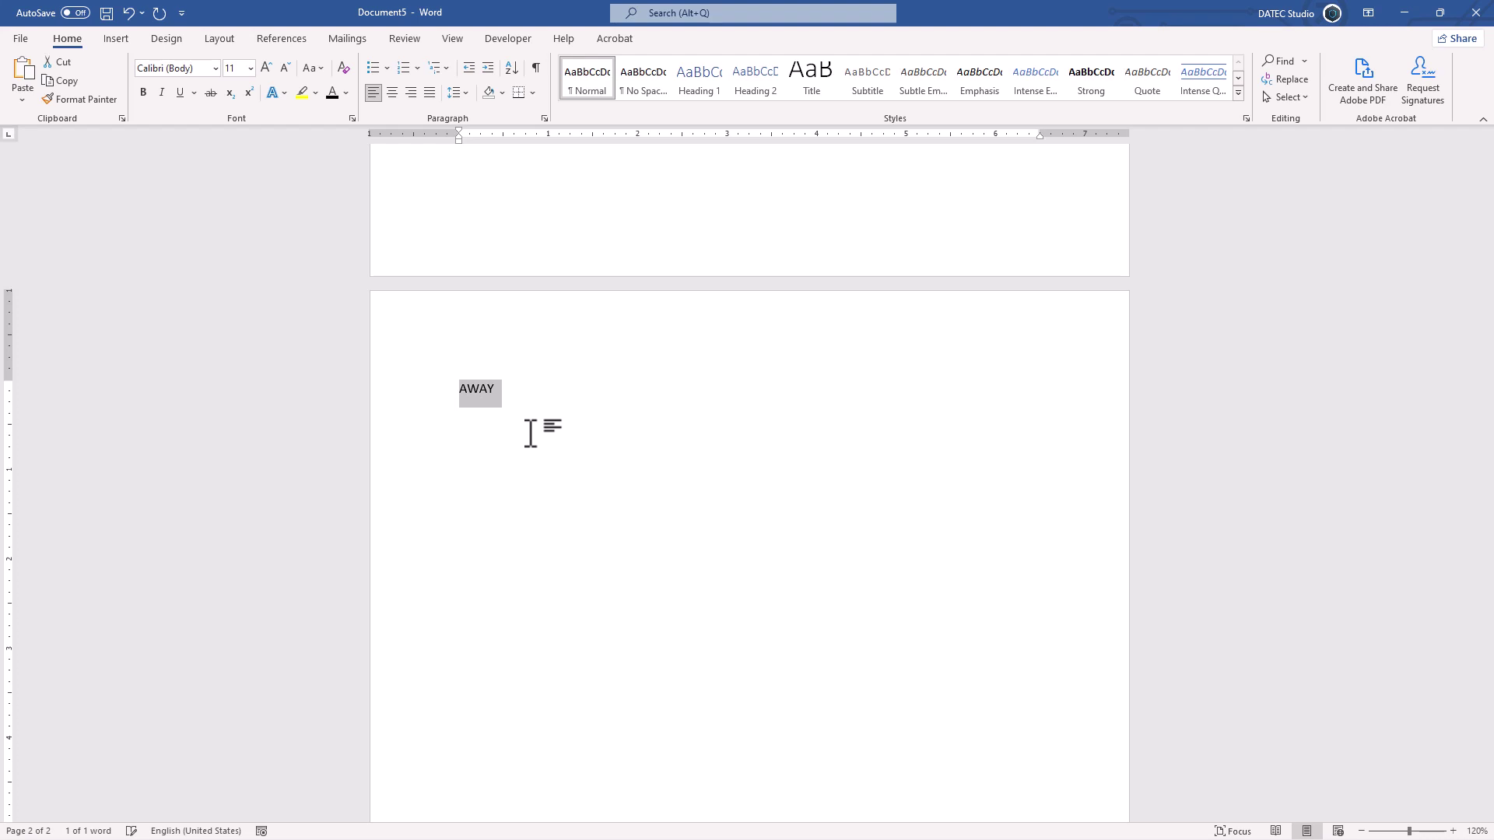
Enlarge AWAY to 130 pt and show its advanced character spacing settings
double_click(267, 68)
double_click(267, 68)
click(267, 69)
double_click(267, 69)
double_click(267, 69)
click(267, 69)
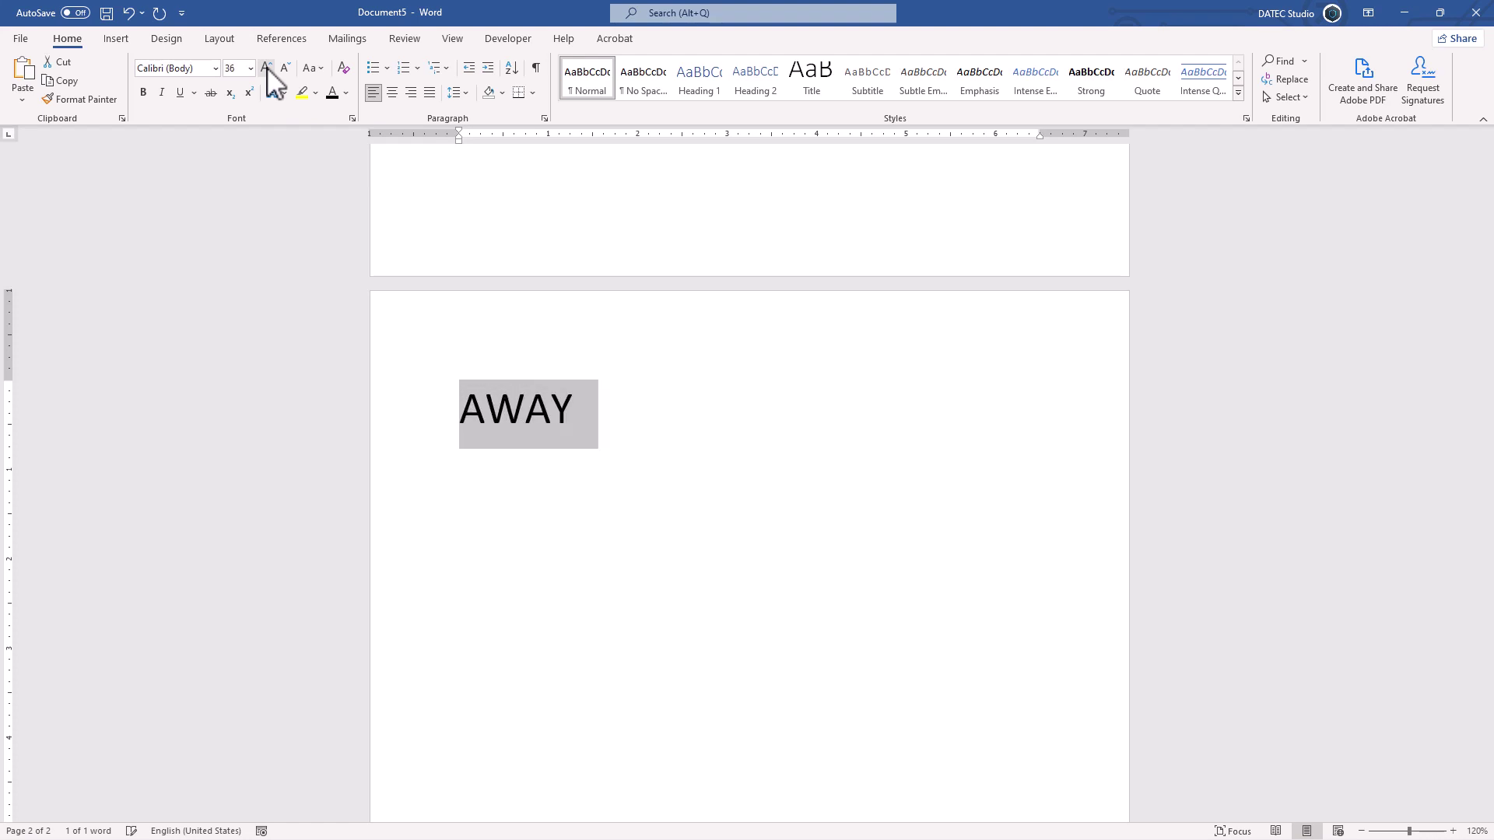
double_click(267, 69)
double_click(267, 68)
double_click(267, 68)
double_click(267, 69)
click(267, 69)
key(ctrl+z)
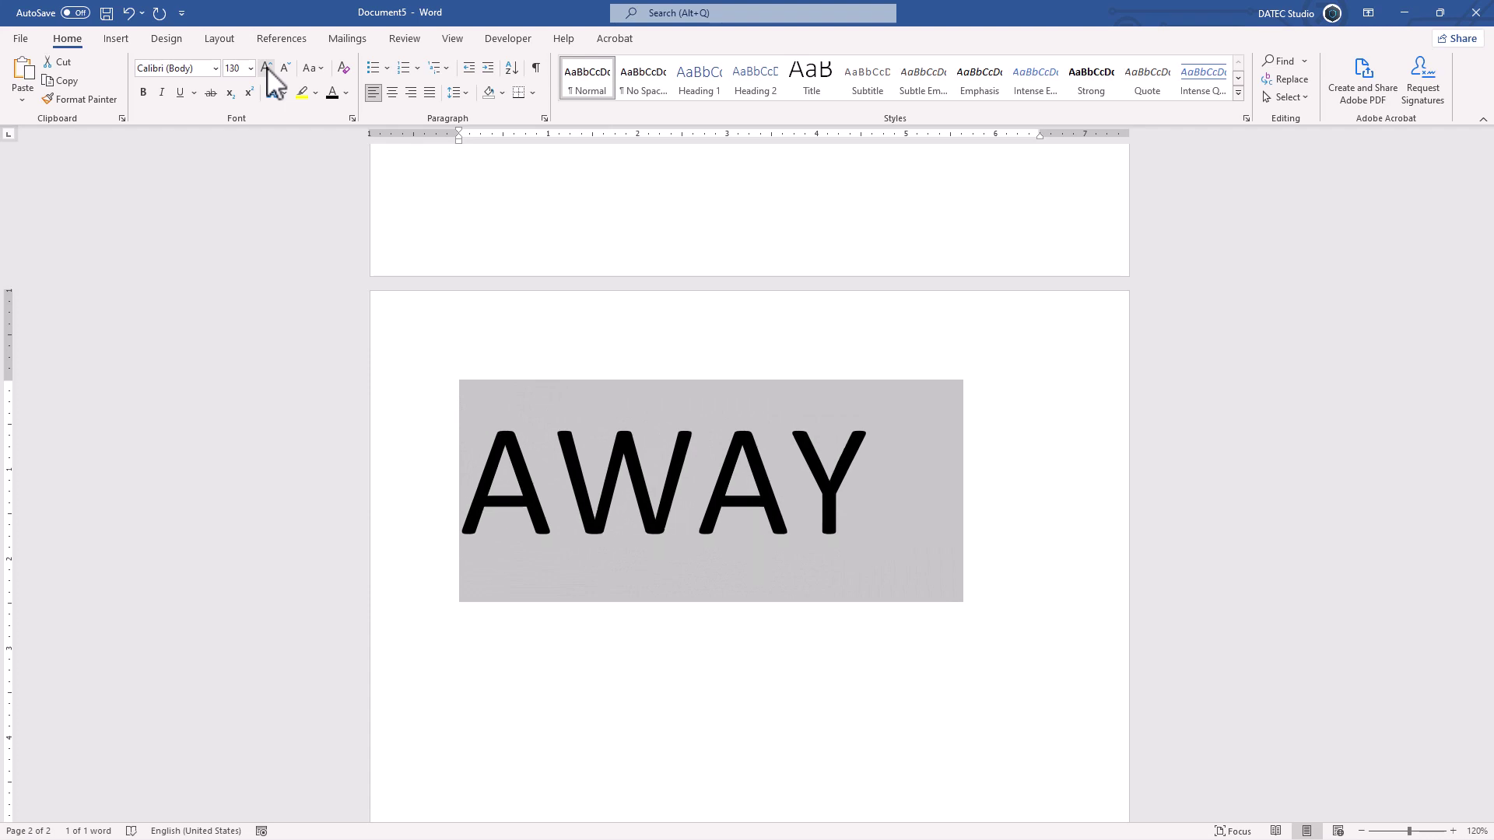
click(352, 118)
click(622, 255)
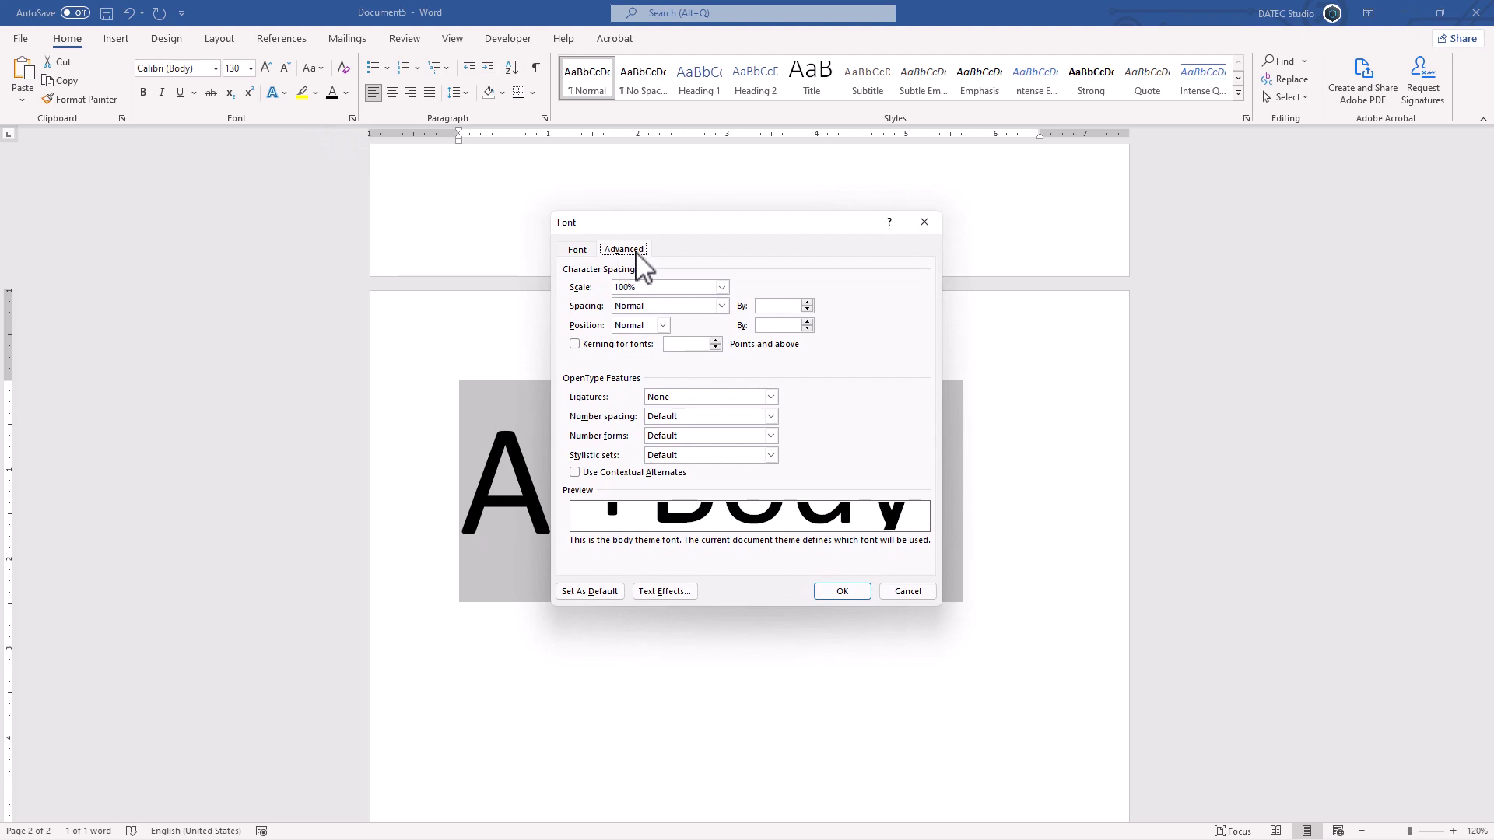
Turn on kerning for fonts for AWAY, comparing the spacing with undo and redo
click(622, 348)
click(836, 591)
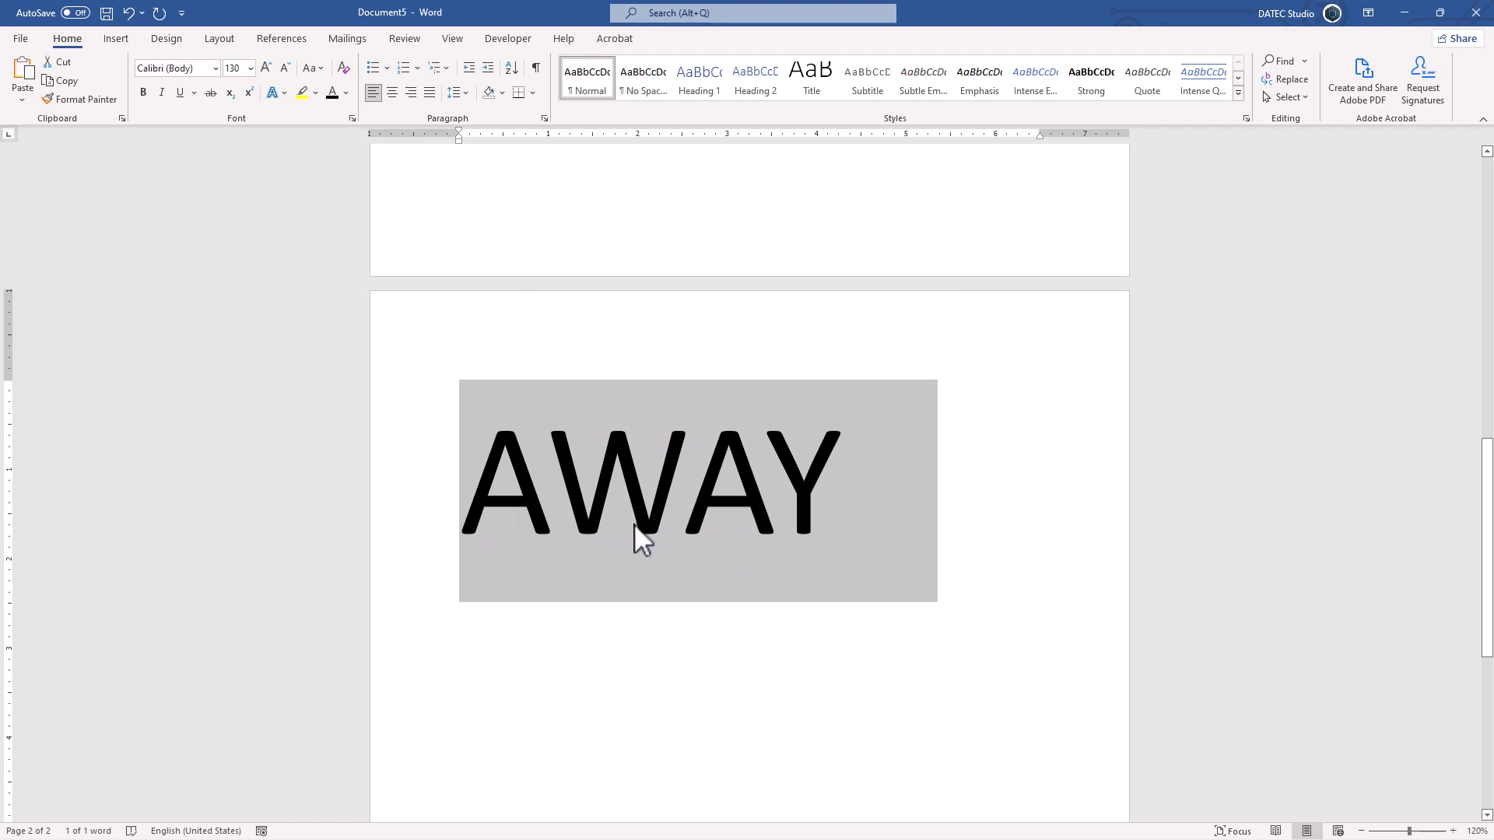
key(ctrl+z)
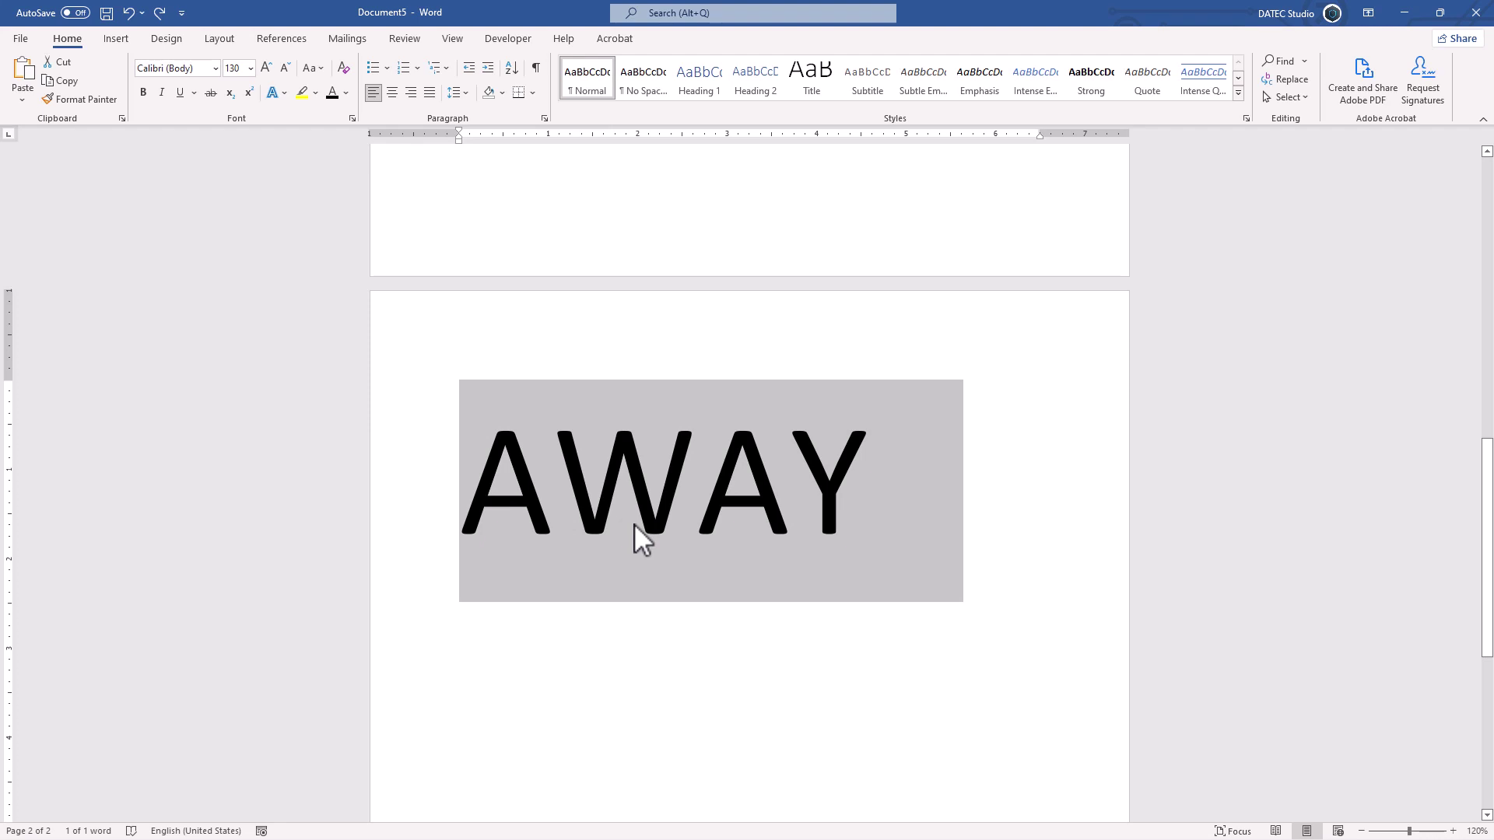
key(ctrl+y)
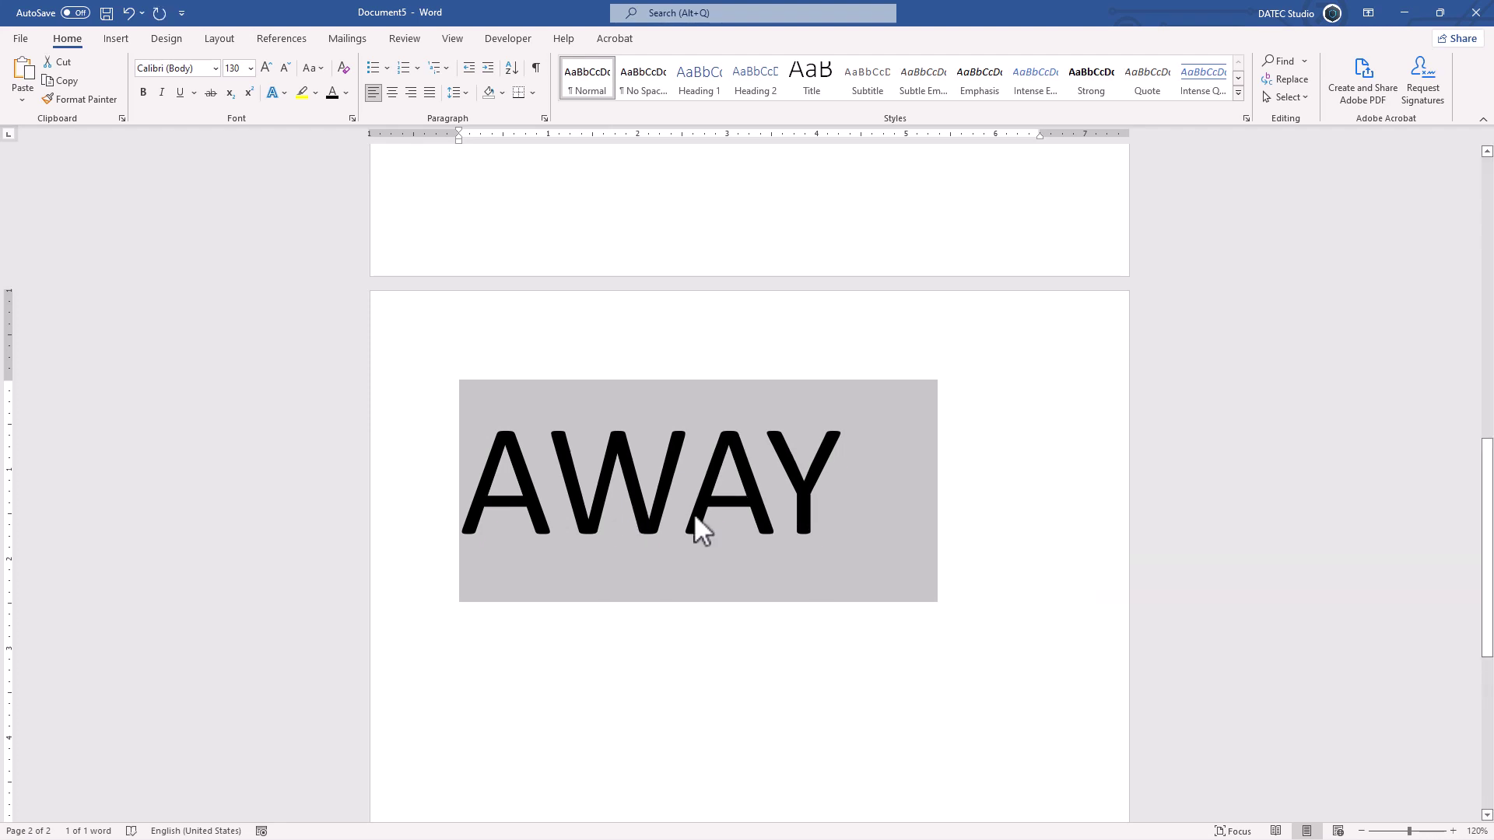
Try kerning thresholds of 48 and 200 points, then restore the tighter kerned spacing
click(354, 119)
click(715, 348)
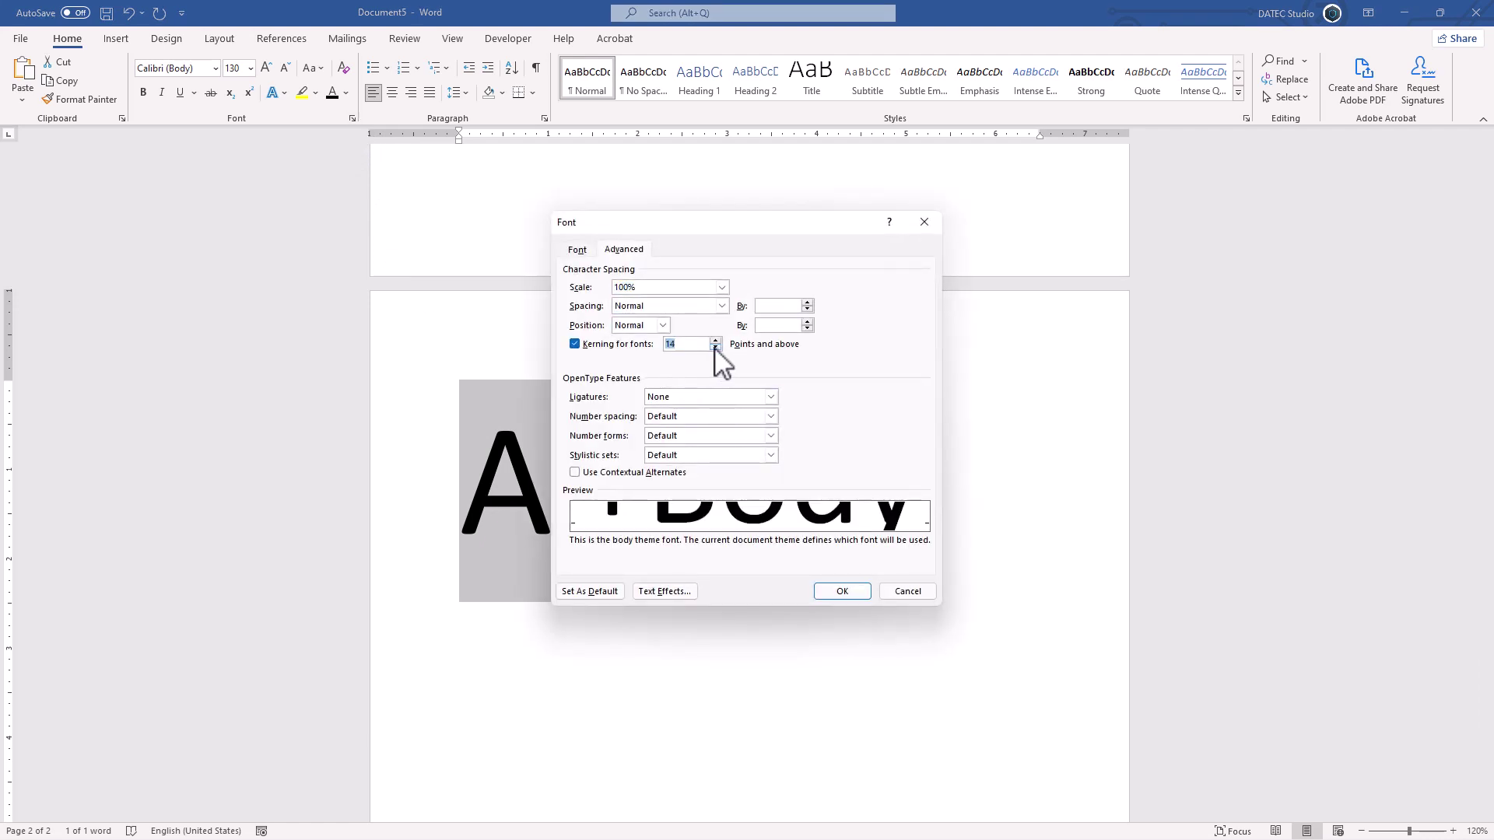
click(845, 593)
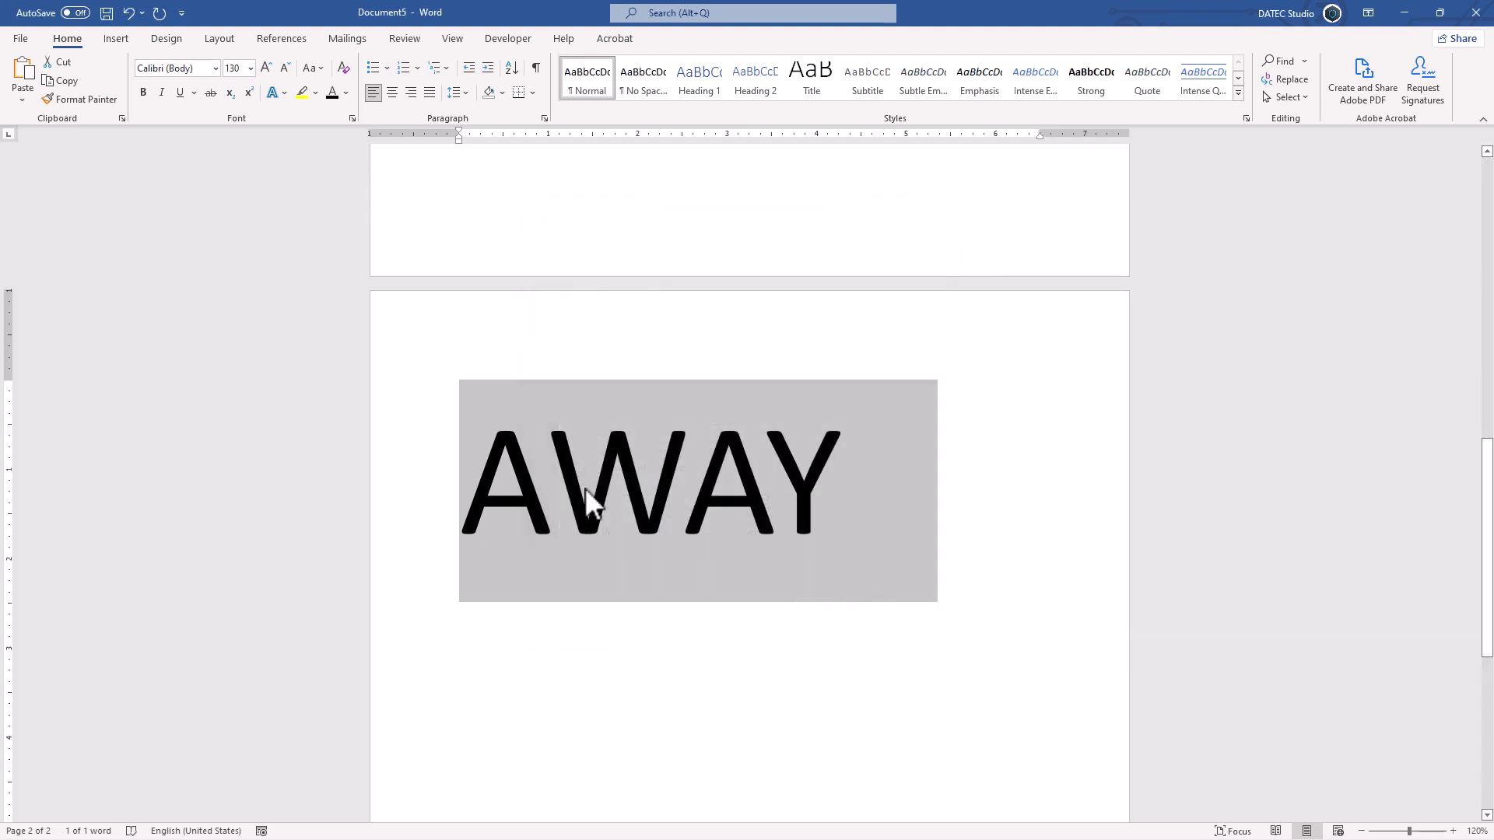
click(353, 120)
click(714, 341)
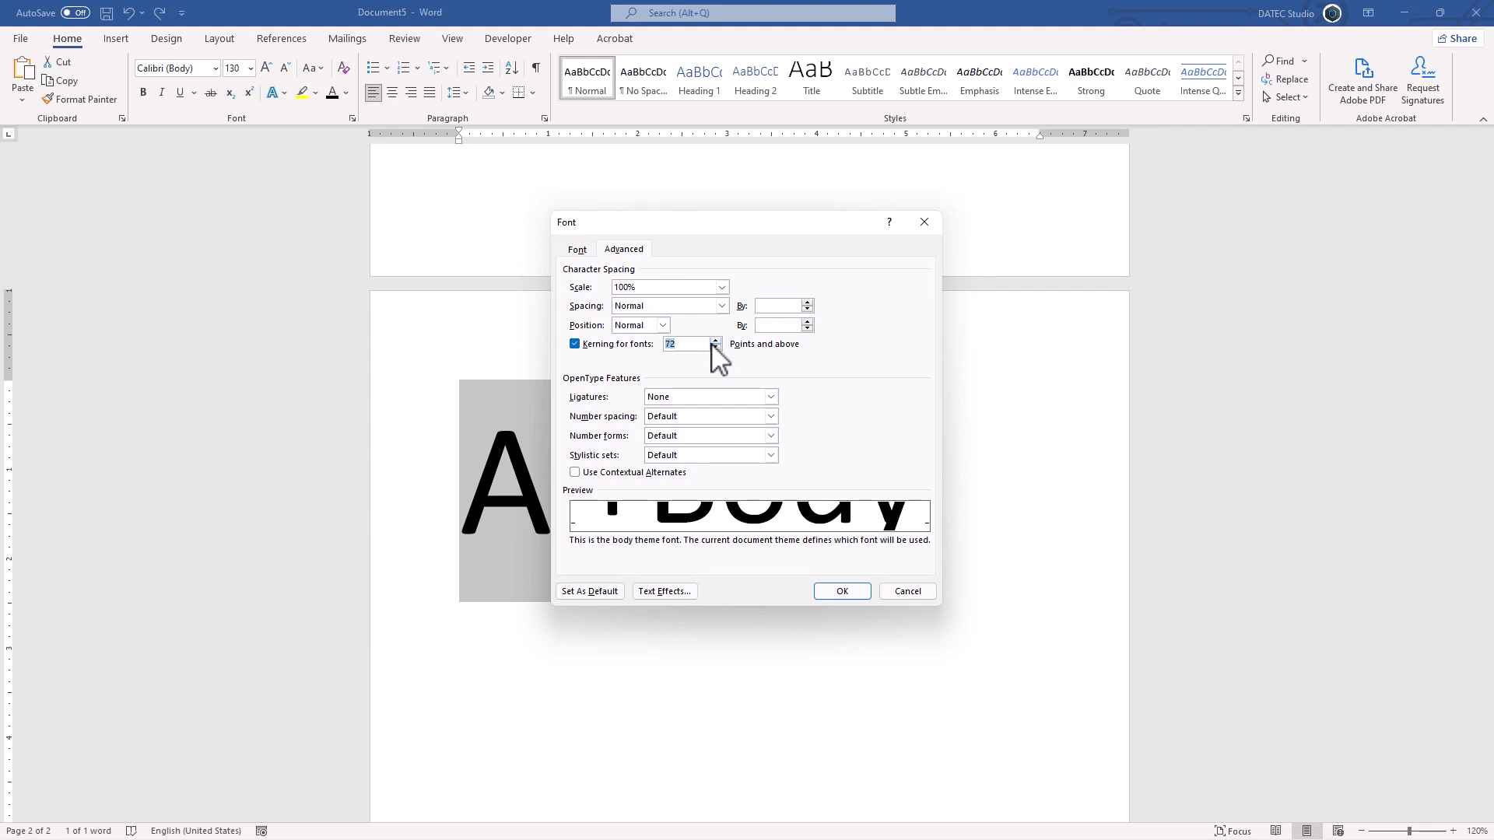
text(200)
click(849, 587)
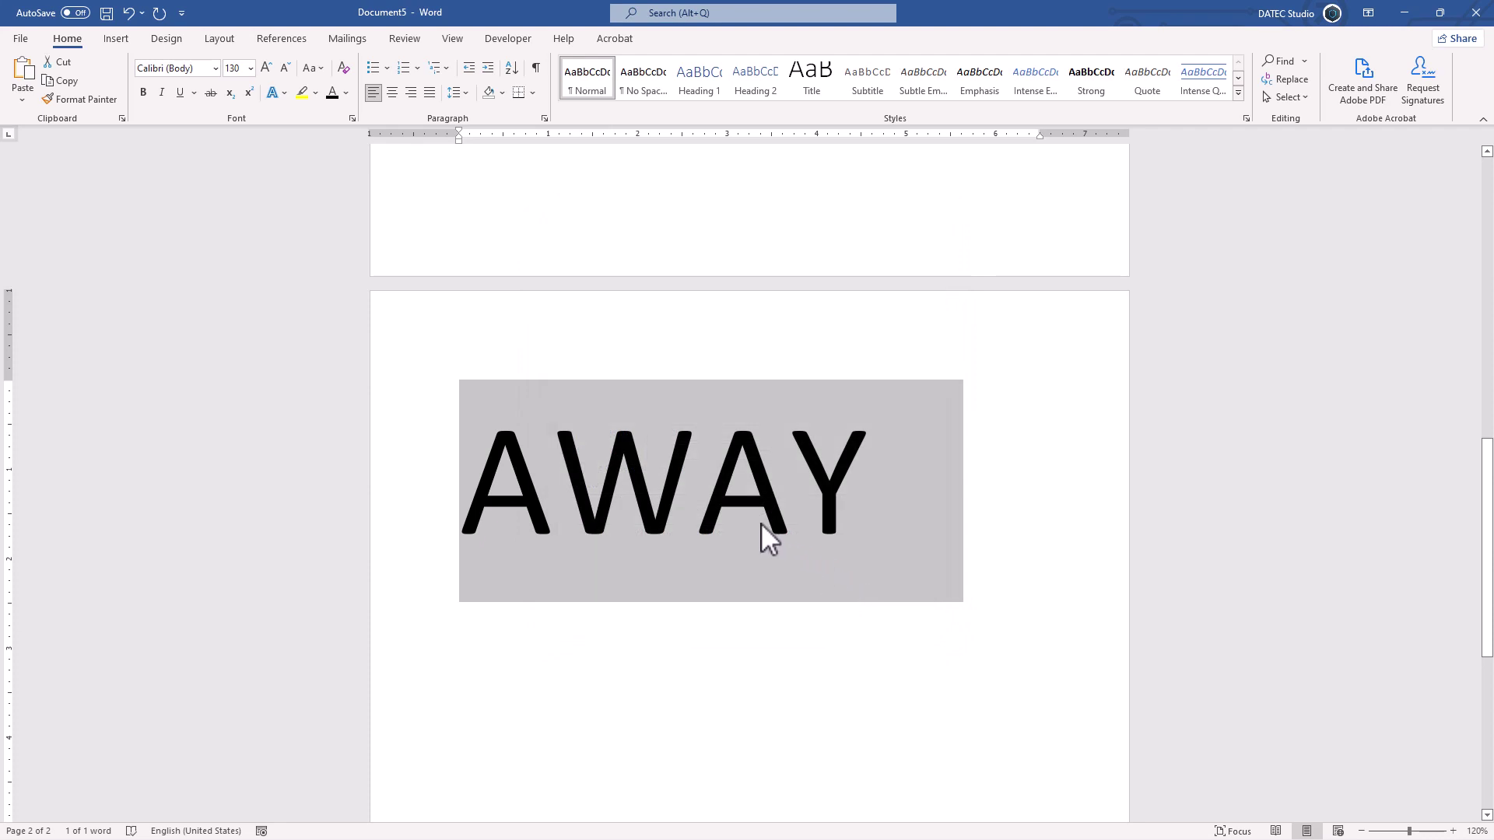
key(ctrl+z)
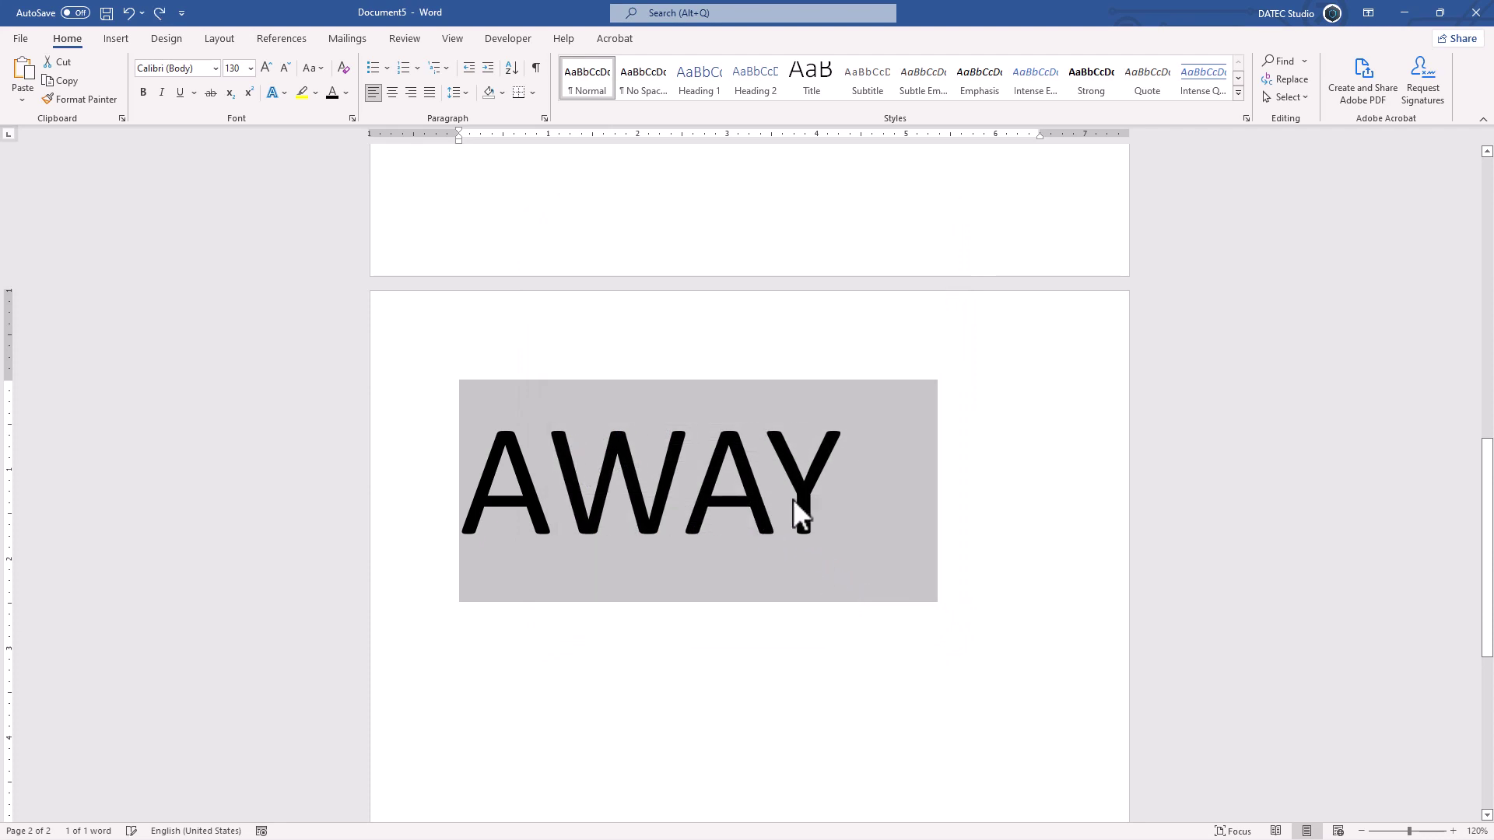
click(351, 118)
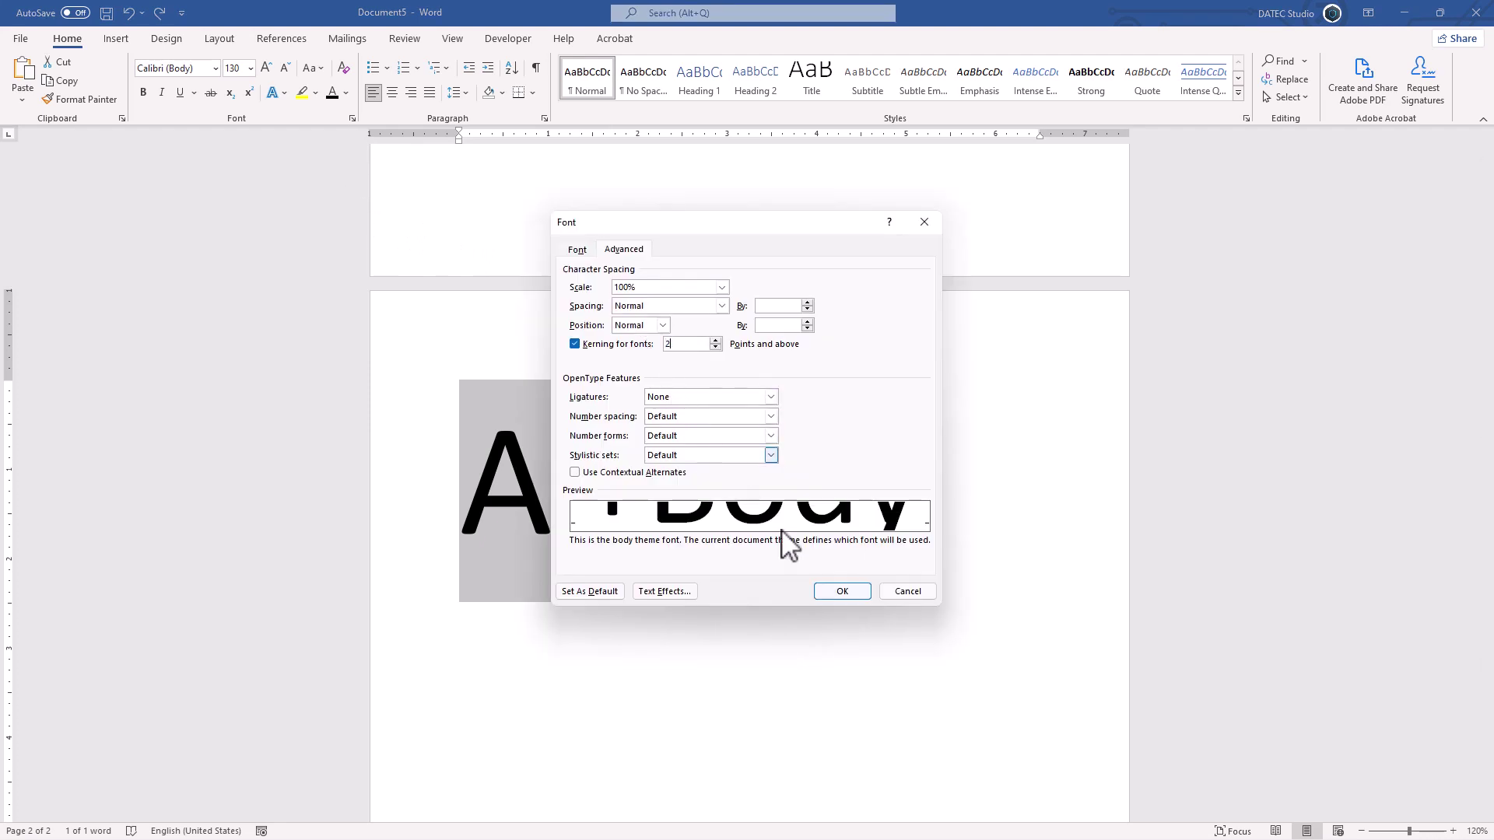
click(852, 591)
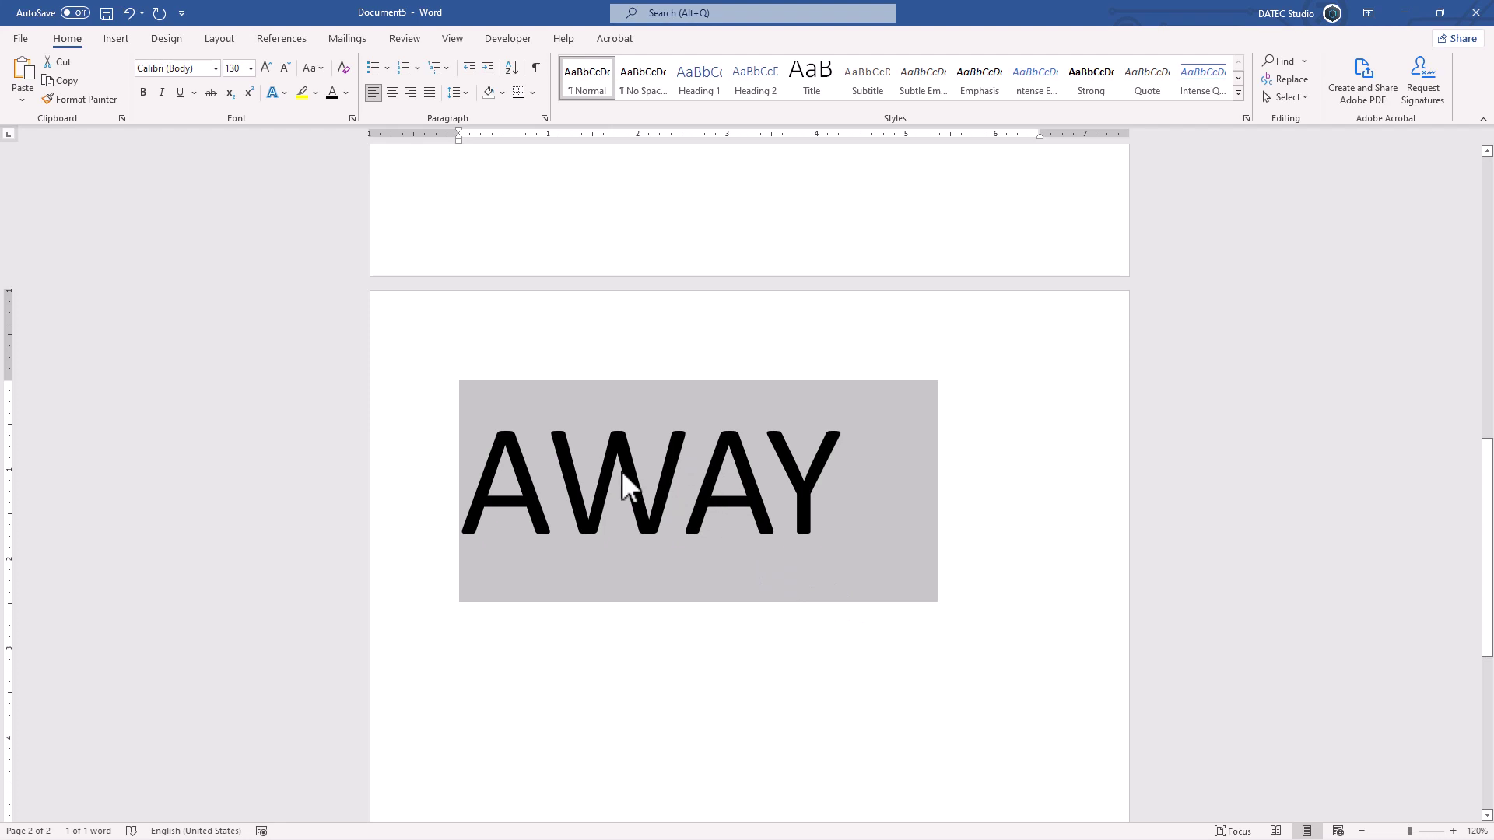
Change AWAY's font to Adobe Clean Black and paste a copy on a new line below
click(215, 68)
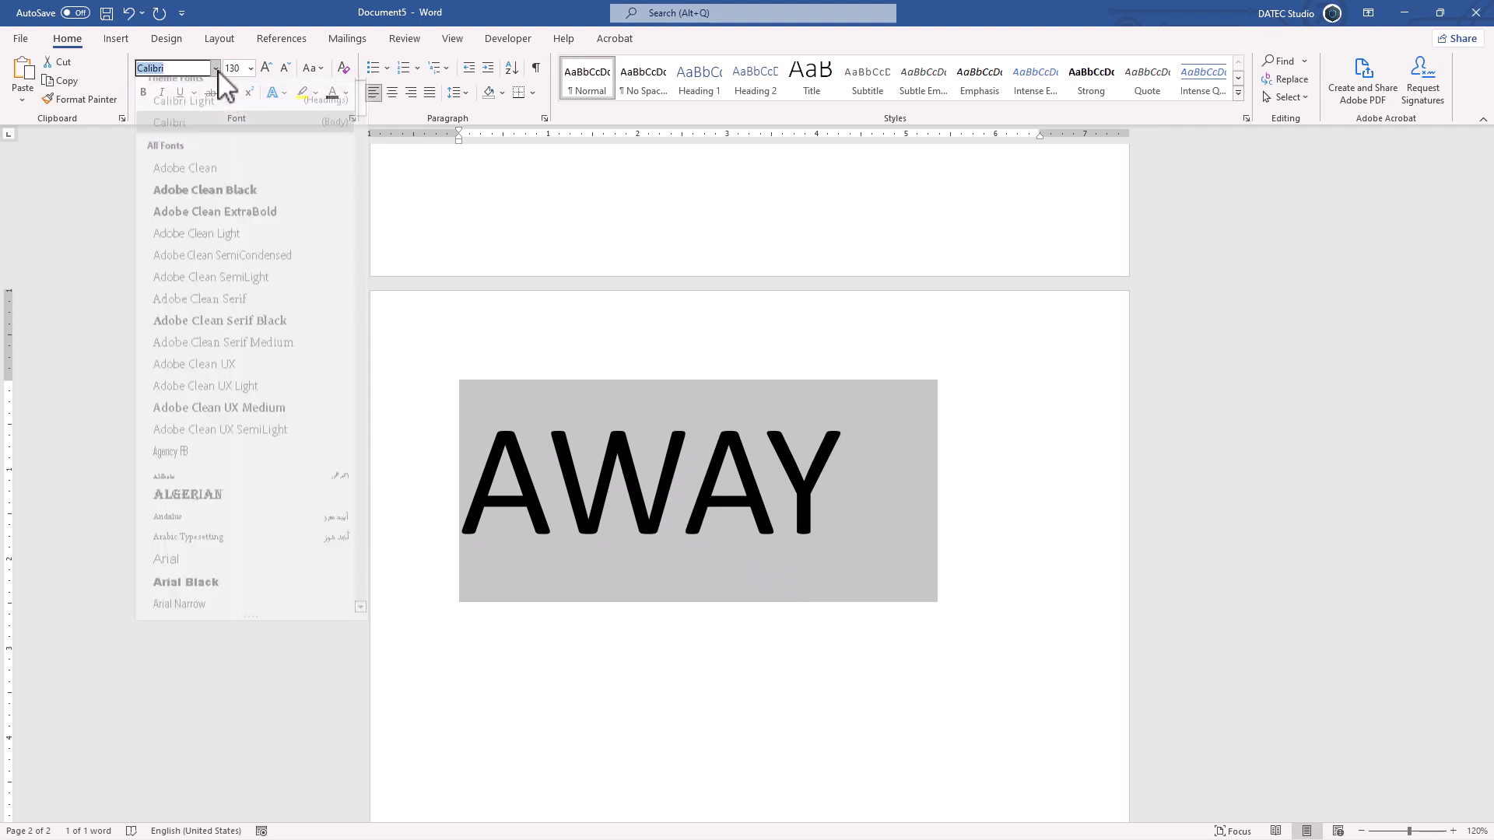
click(259, 196)
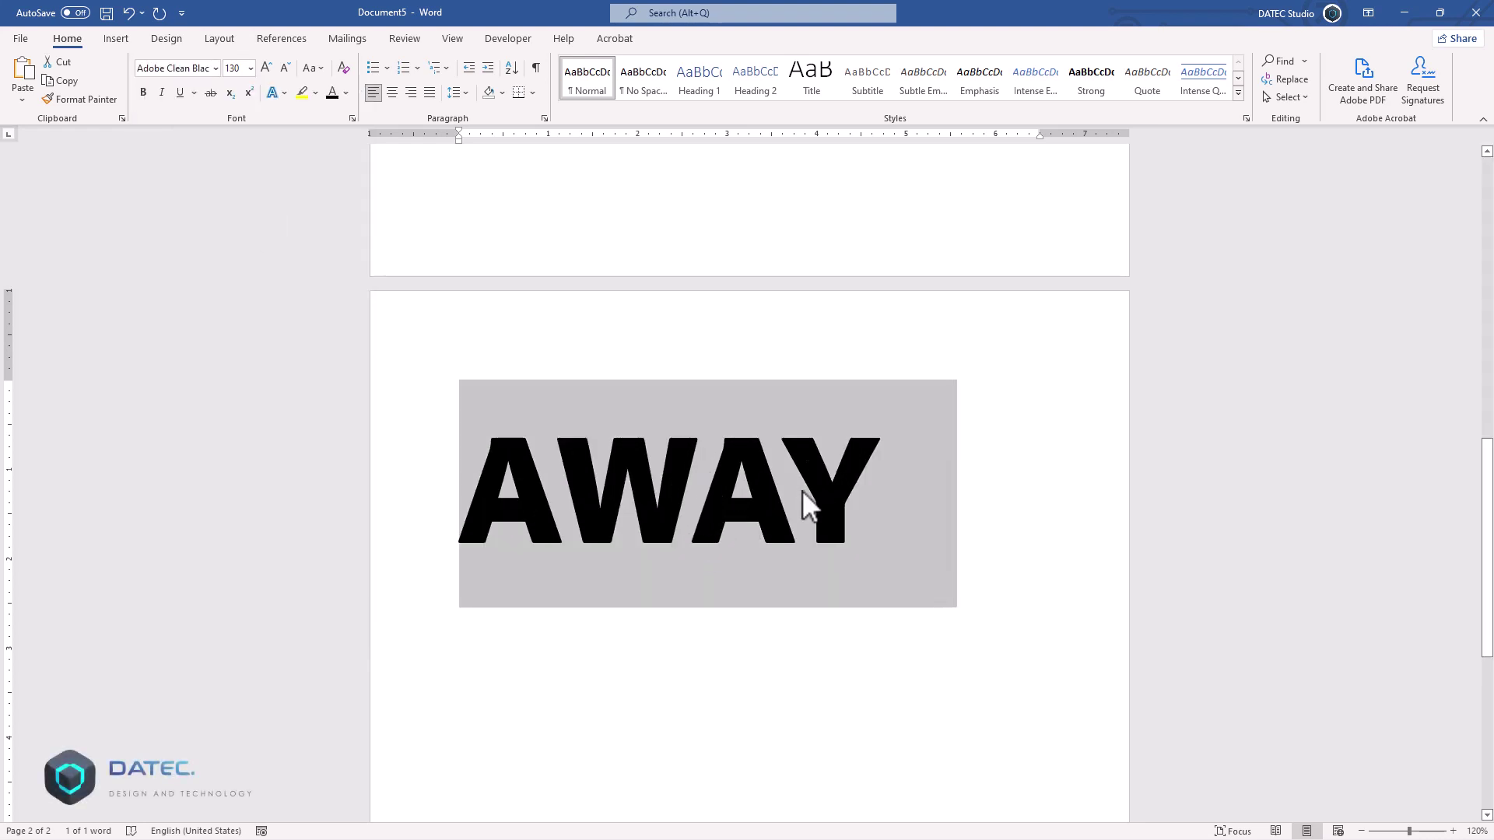
scroll(802, 490, down, 1)
click(872, 461)
key(Return)
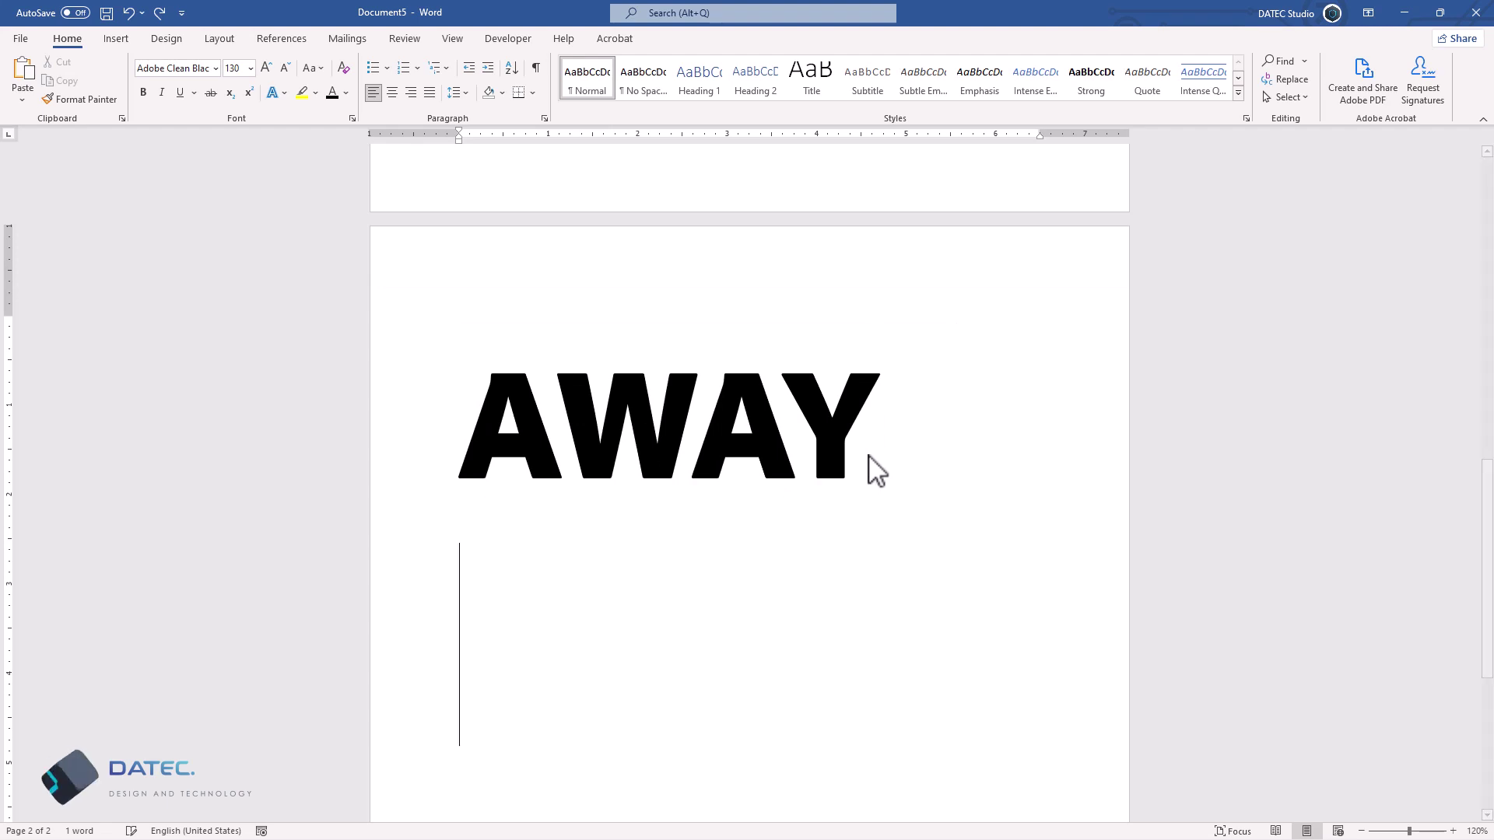
key(ctrl+v)
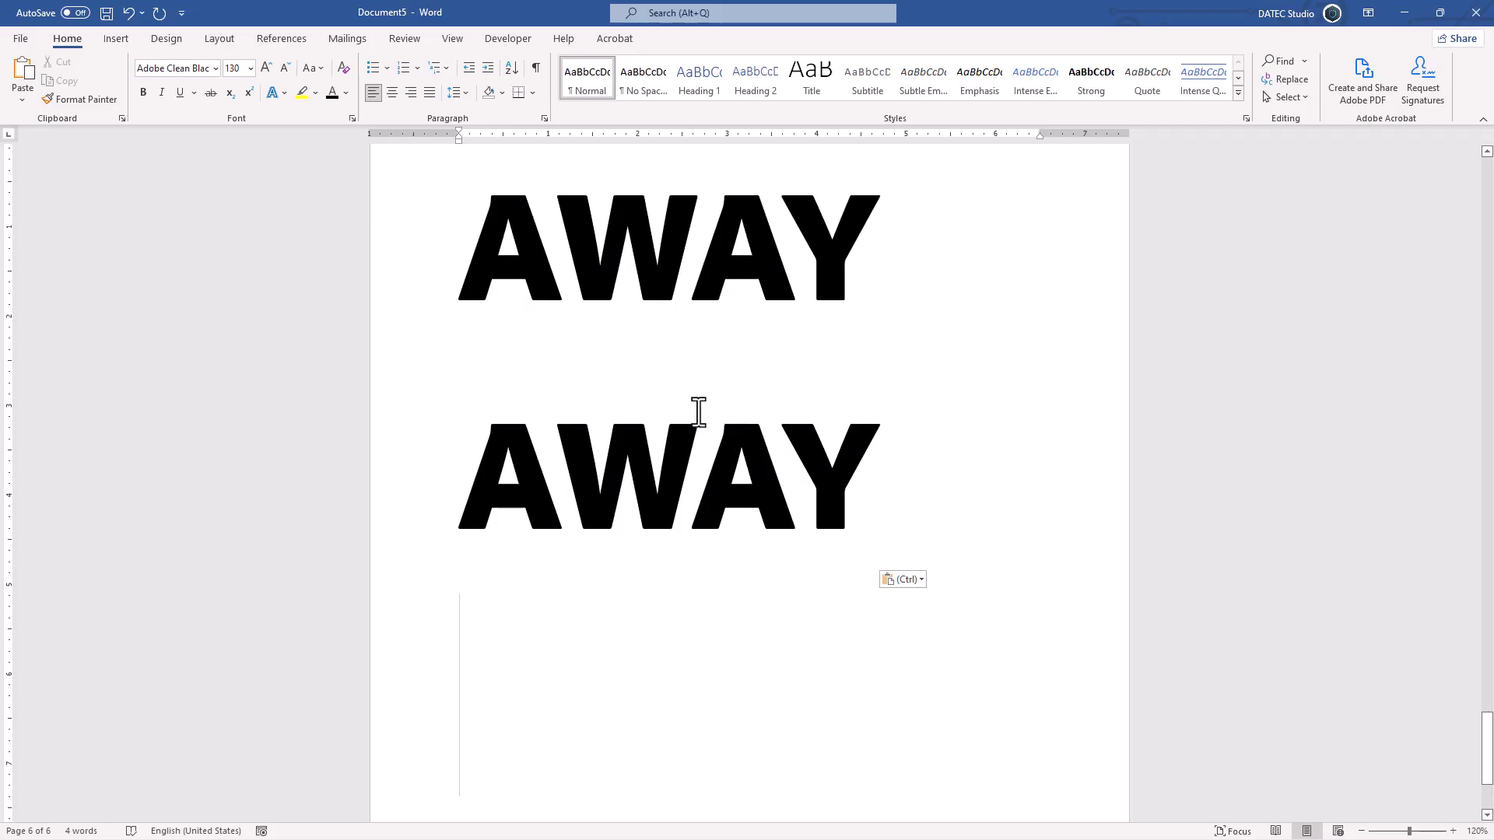
Select the second AWAY and switch off its kerning for fonts
click(665, 377)
scroll(868, 522, up, 1)
drag(877, 567, 477, 567)
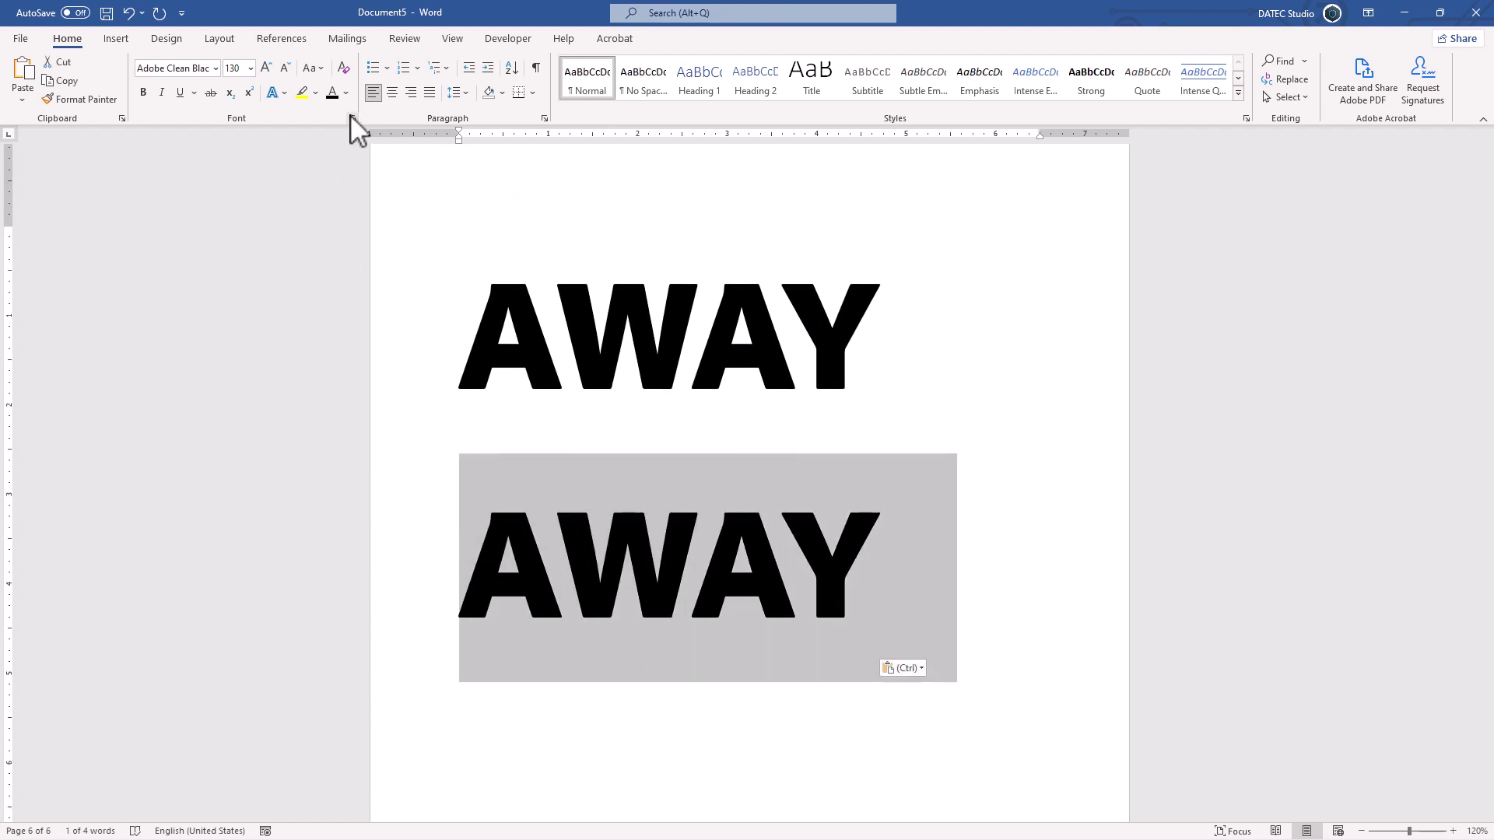
click(351, 117)
click(639, 345)
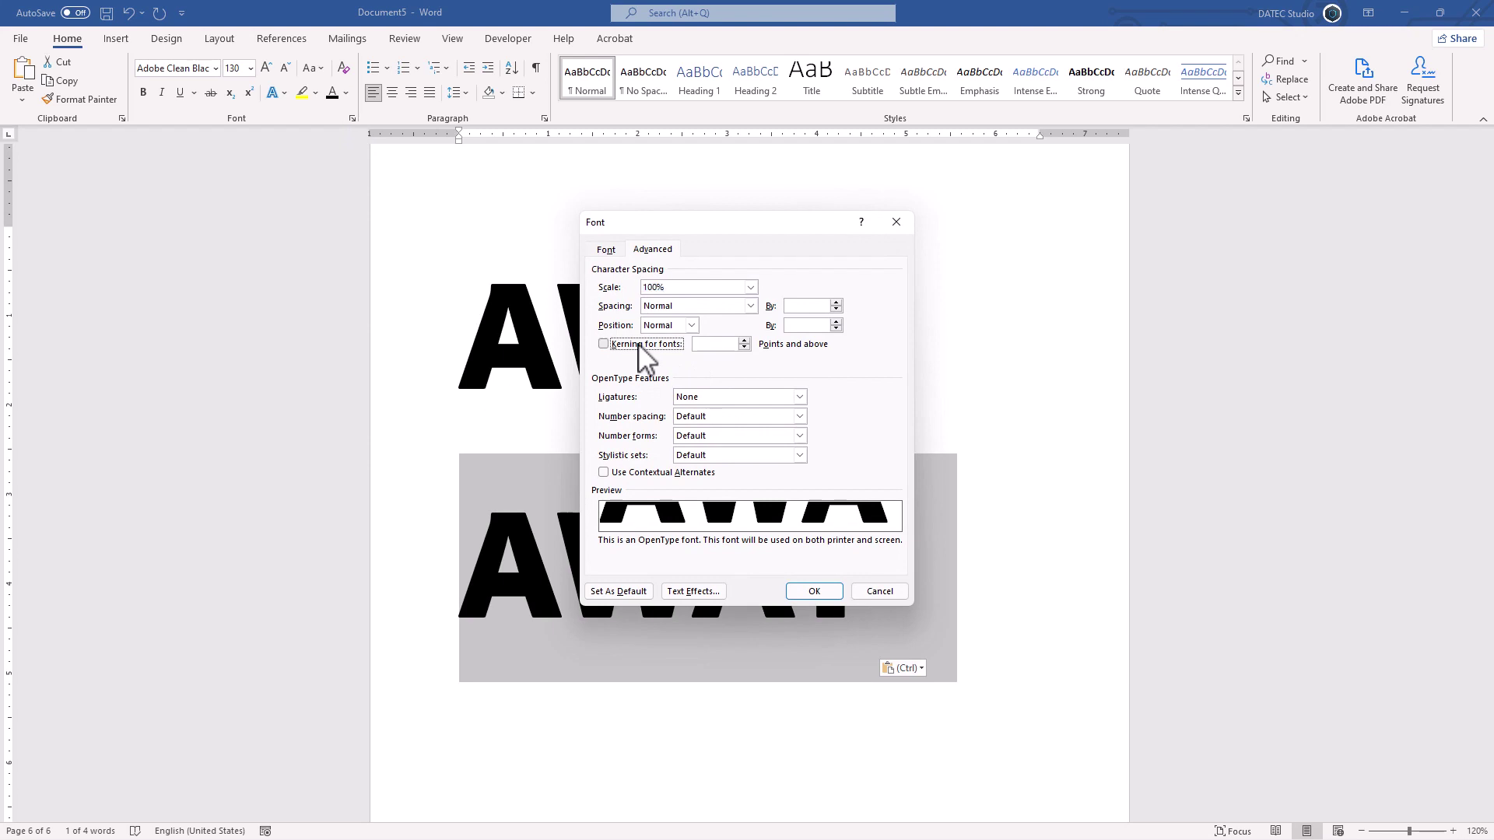
click(802, 593)
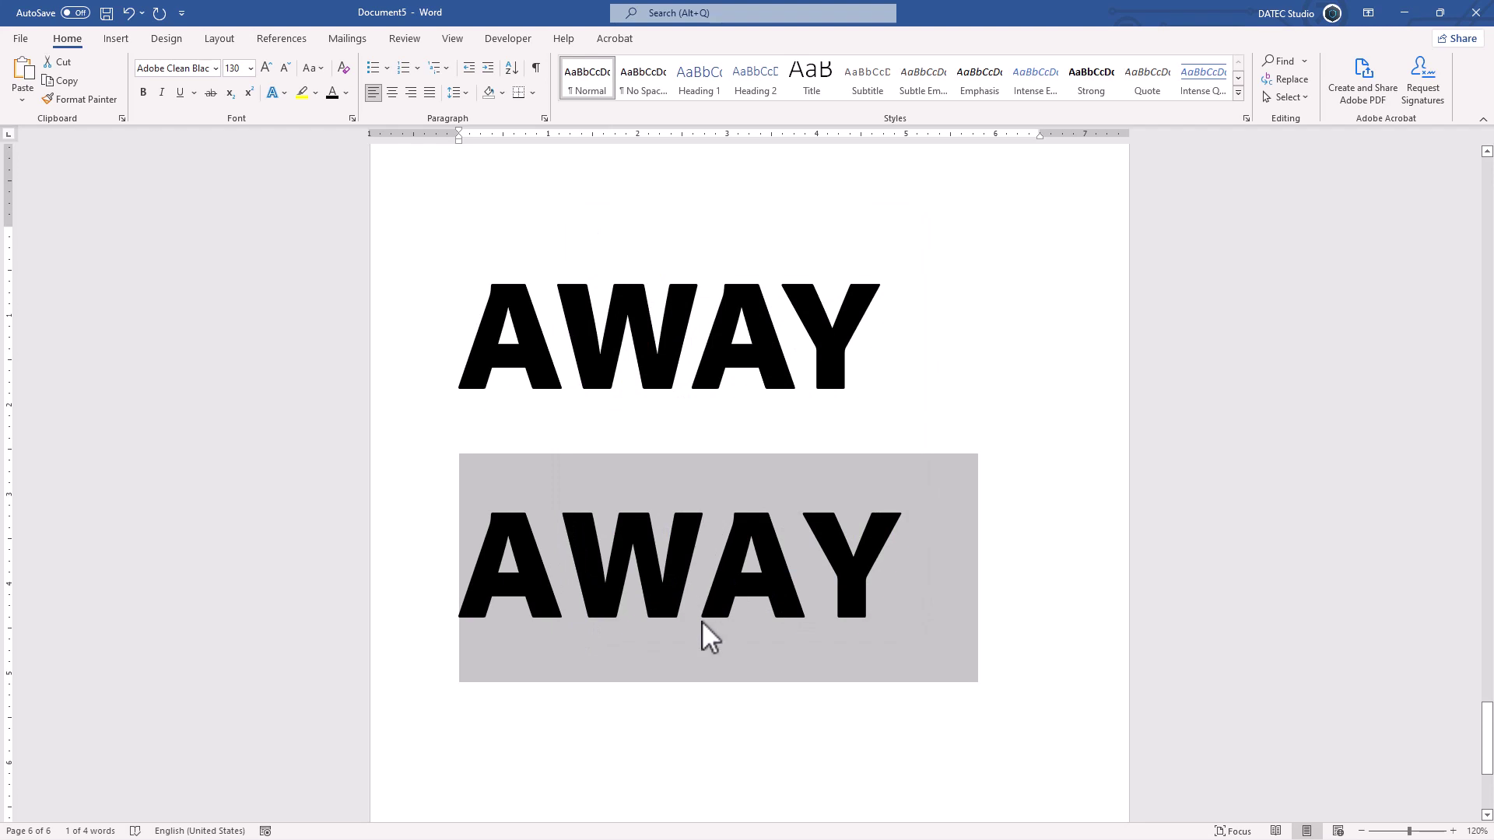
click(453, 41)
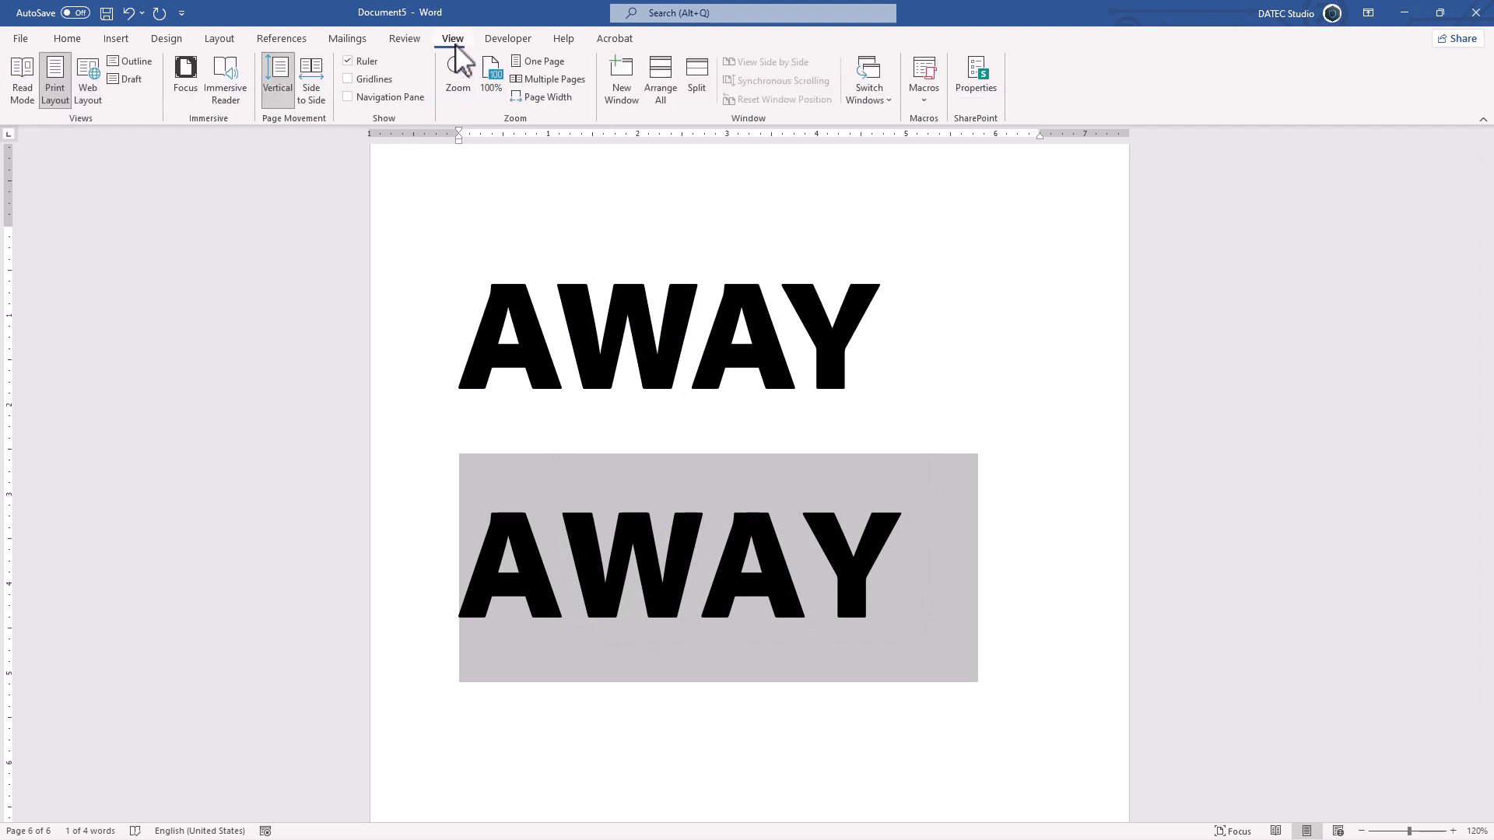
Tick Gridlines on the View tab, then return to the Home tab
click(372, 80)
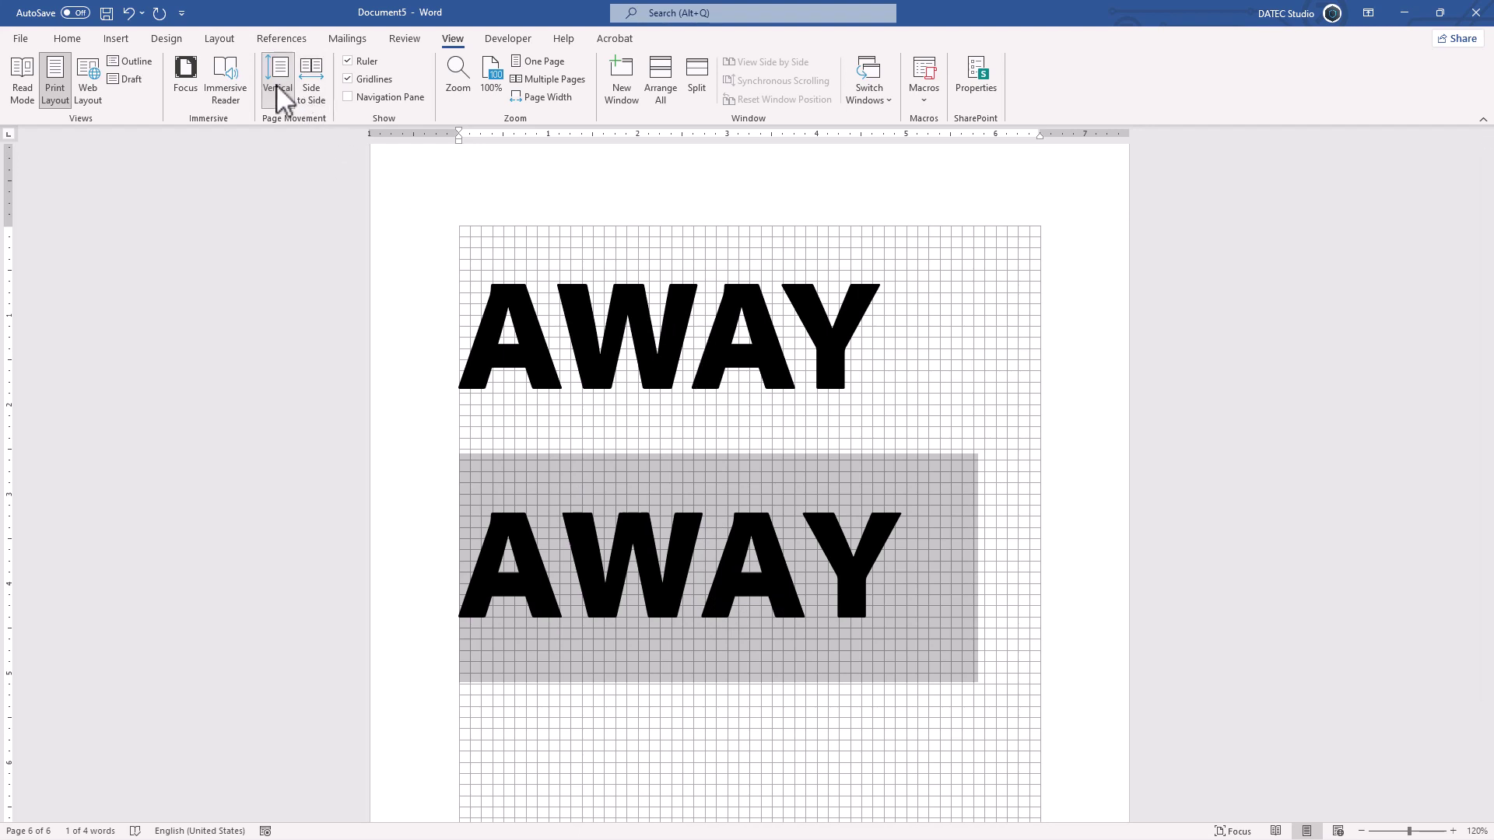
click(86, 44)
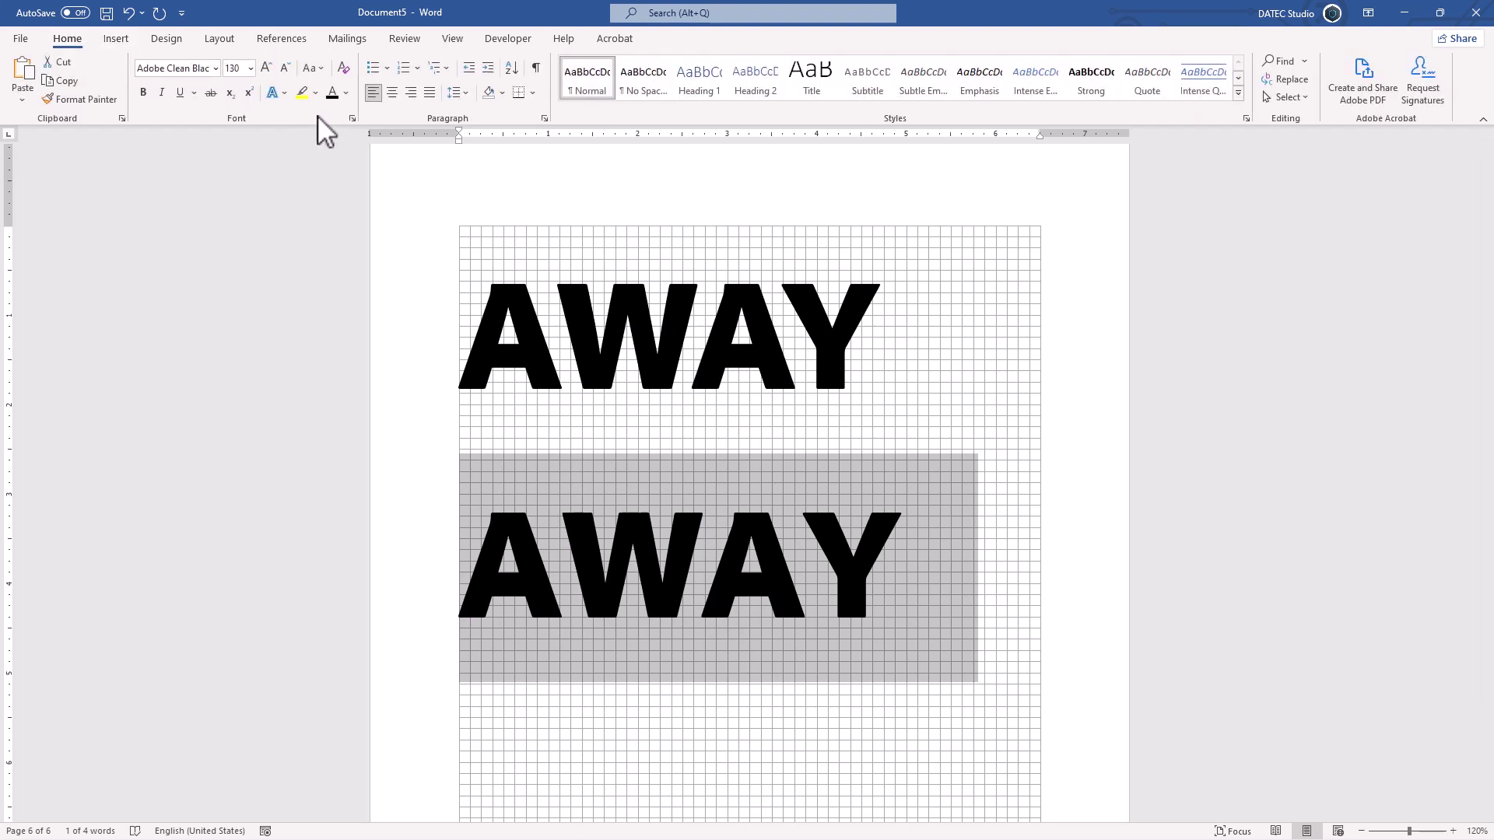
Enable kerning for fonts on the second AWAY and set its threshold to 150 points
click(352, 119)
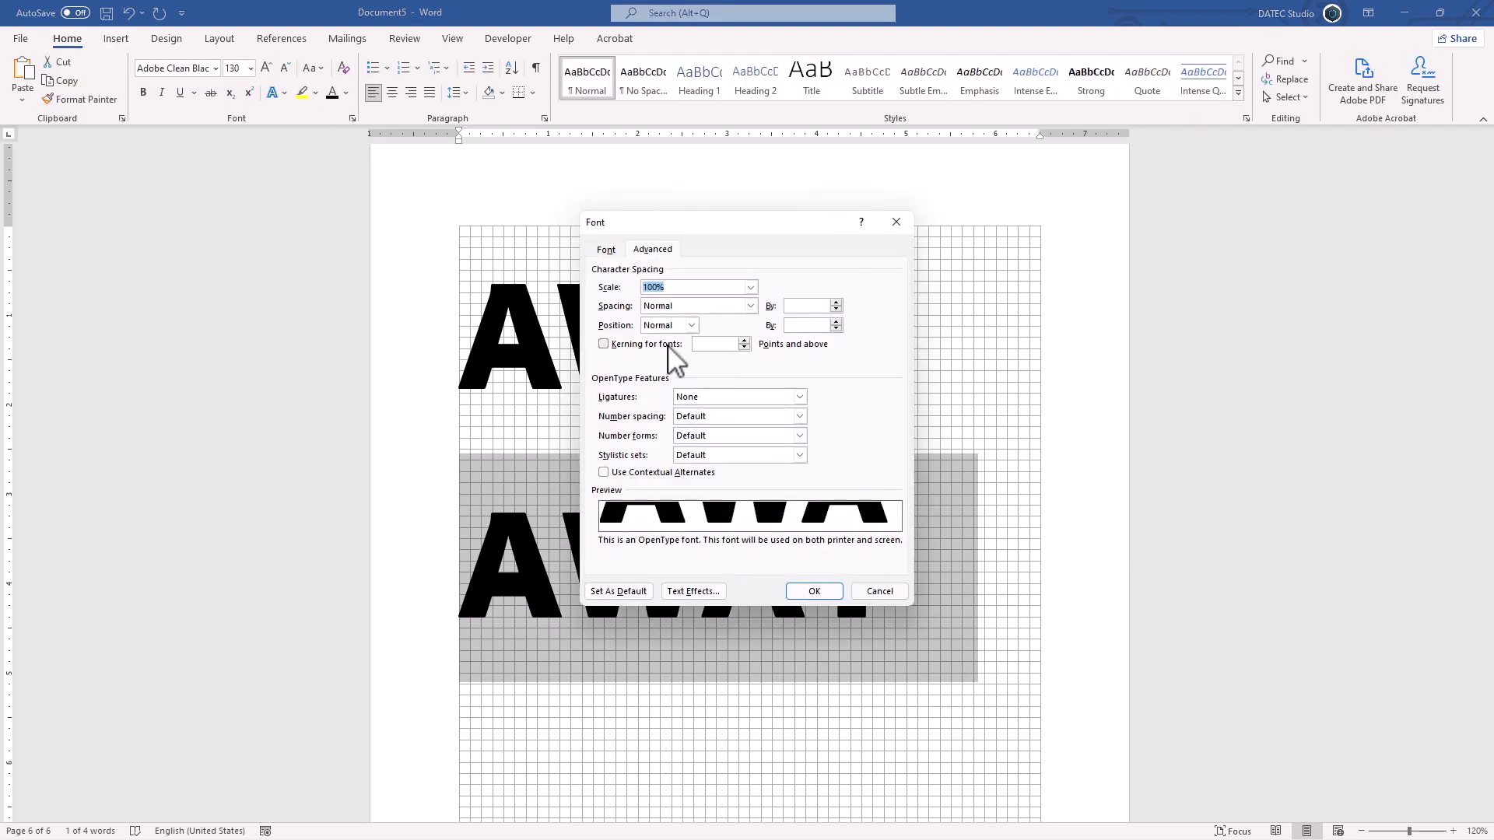
click(646, 344)
click(805, 587)
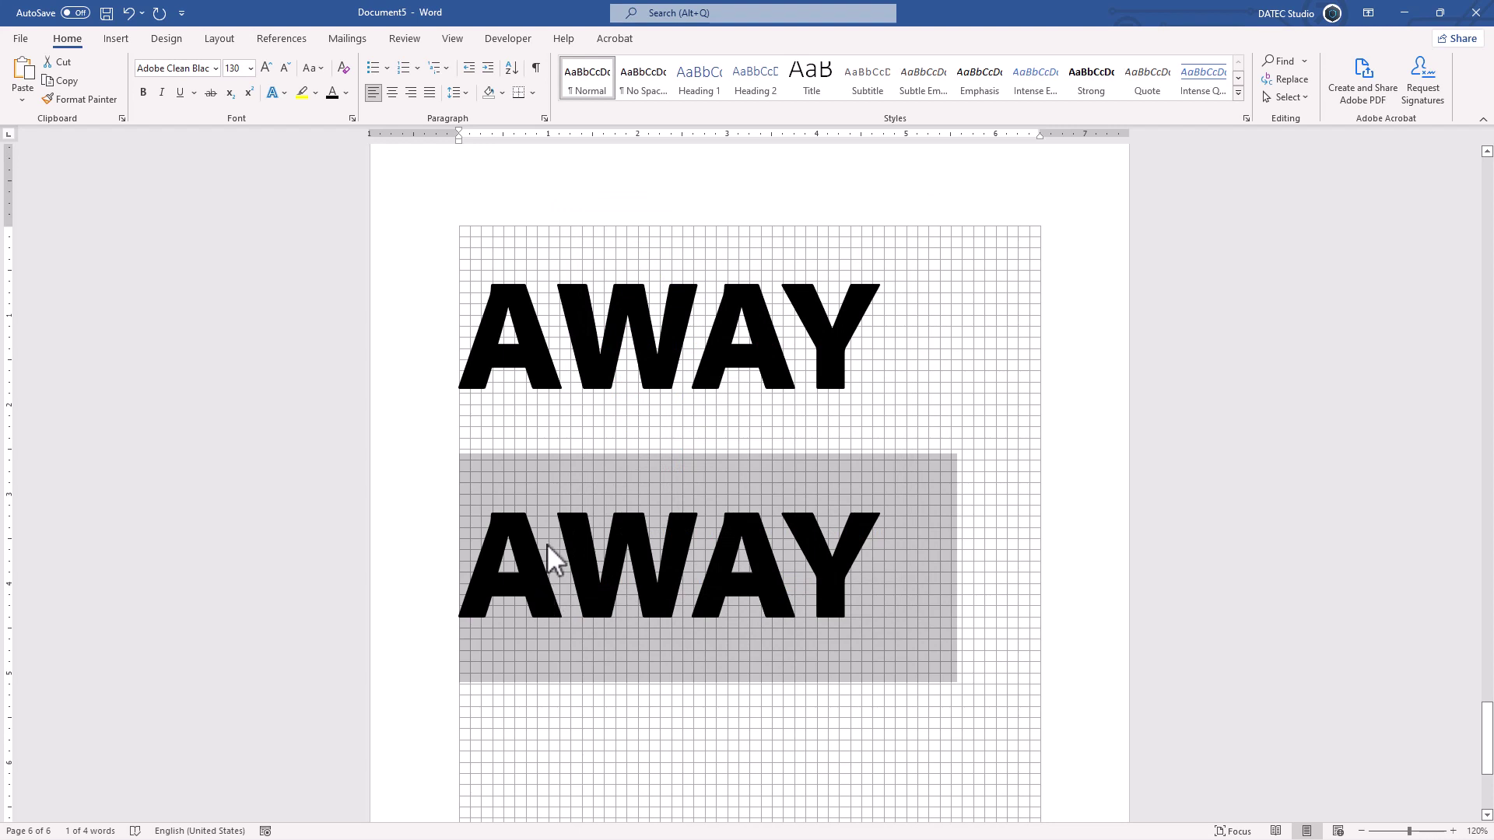
click(352, 119)
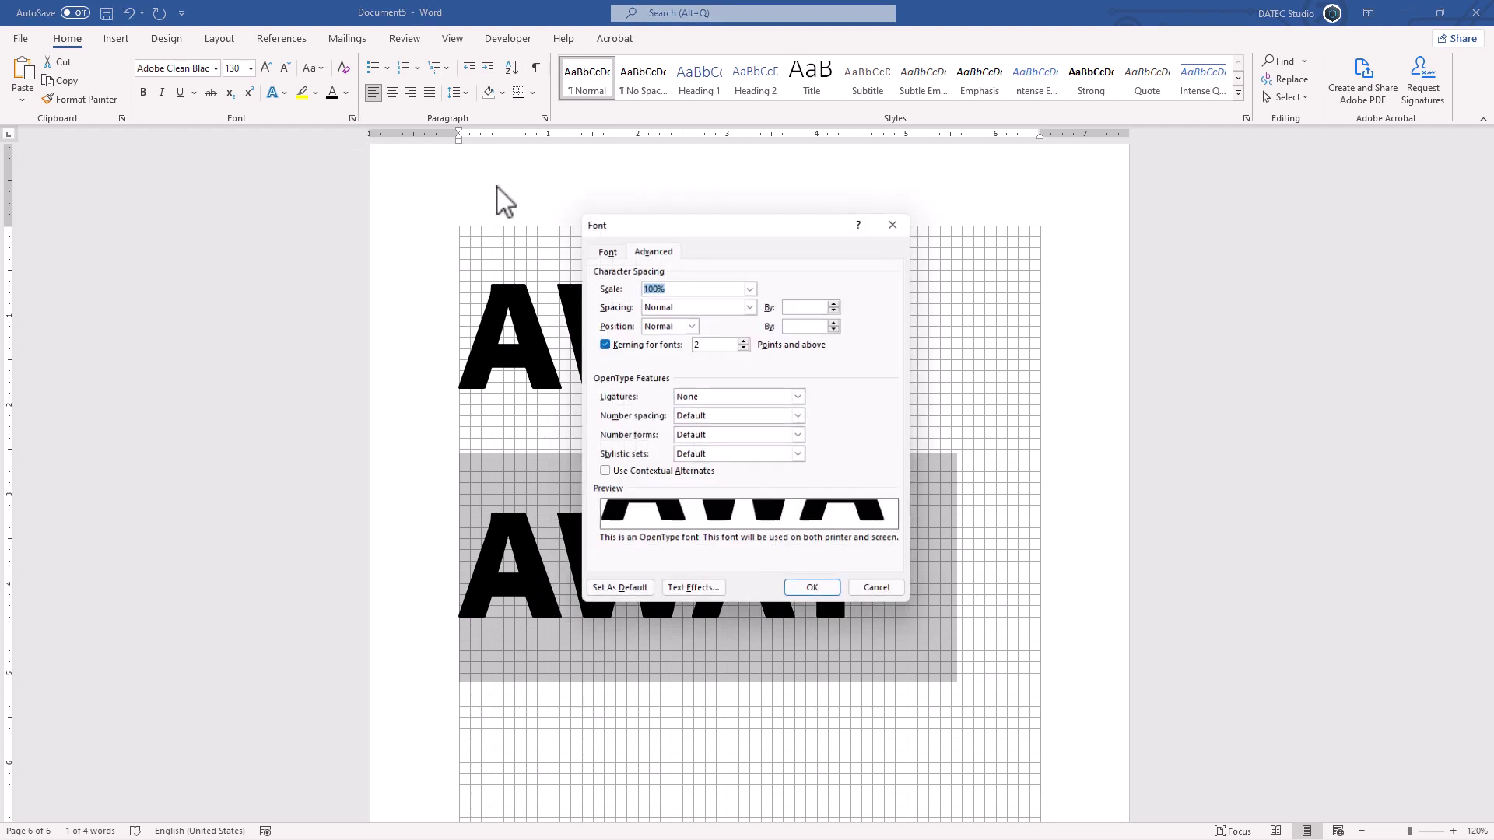
double_click(723, 347)
text(1500)
click(806, 589)
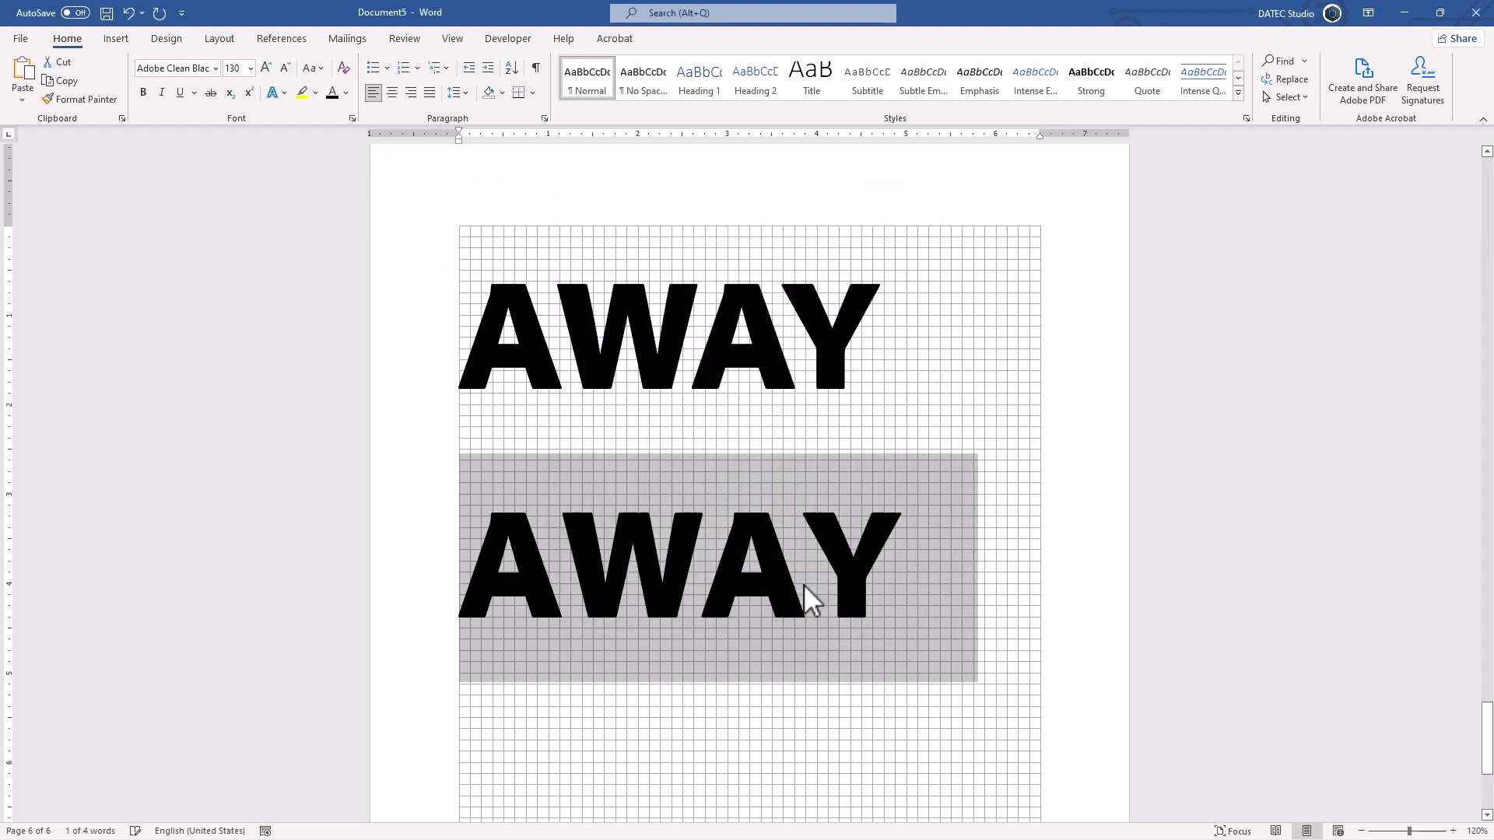
click(353, 119)
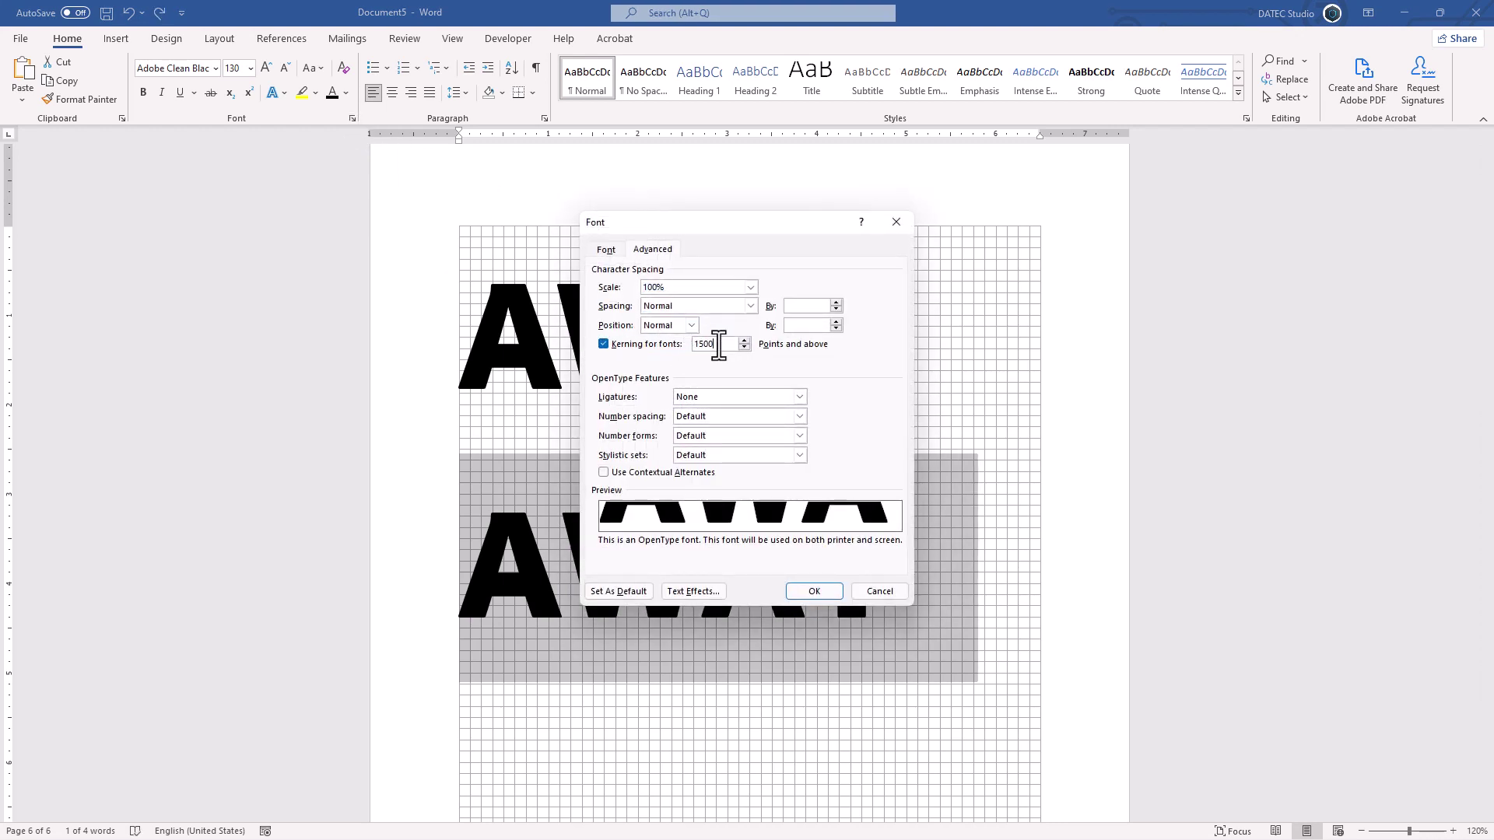
key(BackSpace)
click(822, 592)
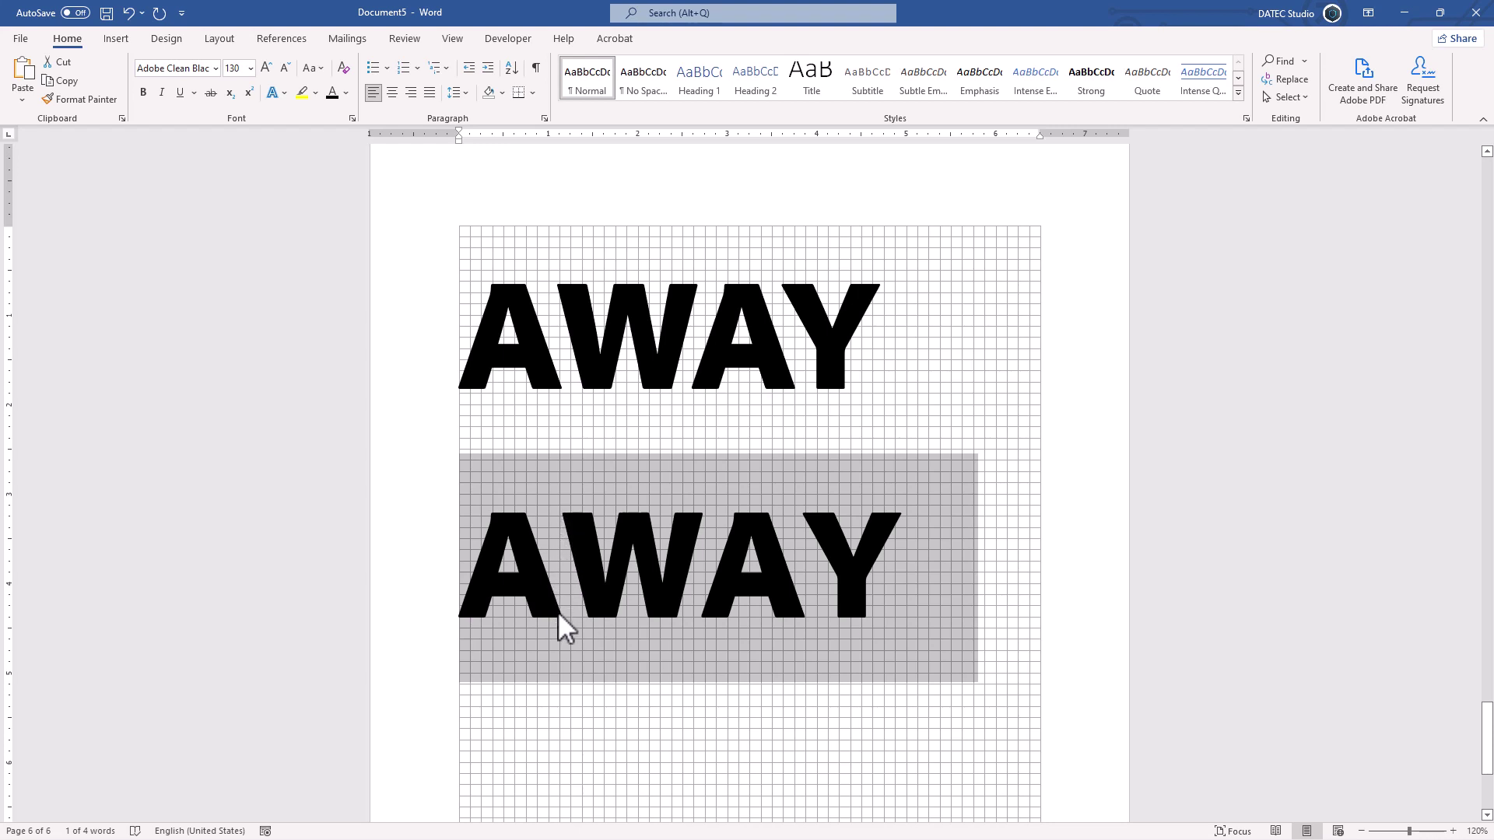
Turn on contextual alternates and choose a stylistic set, number form and number spacing
click(352, 119)
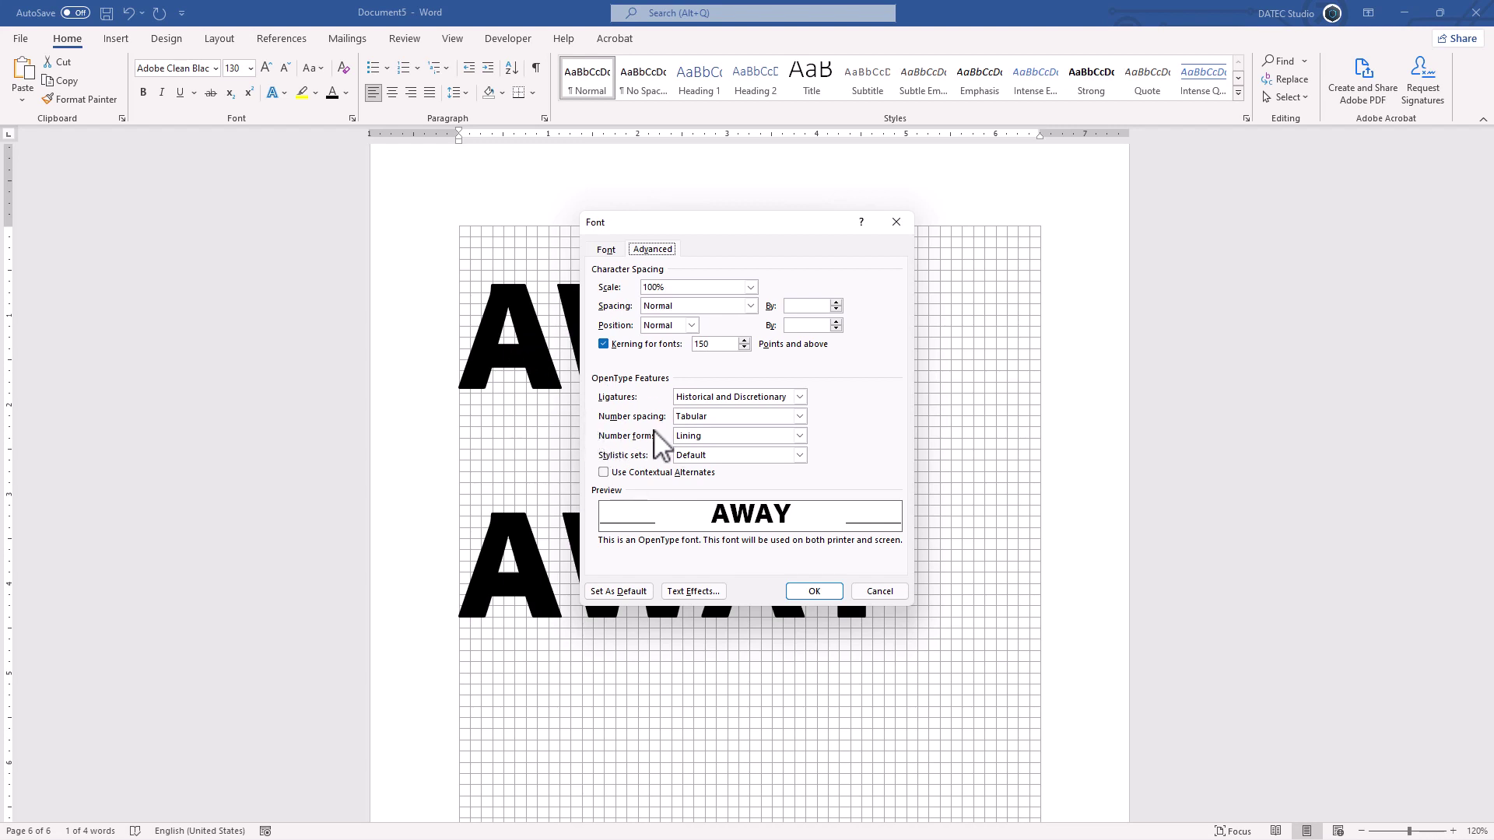
click(644, 473)
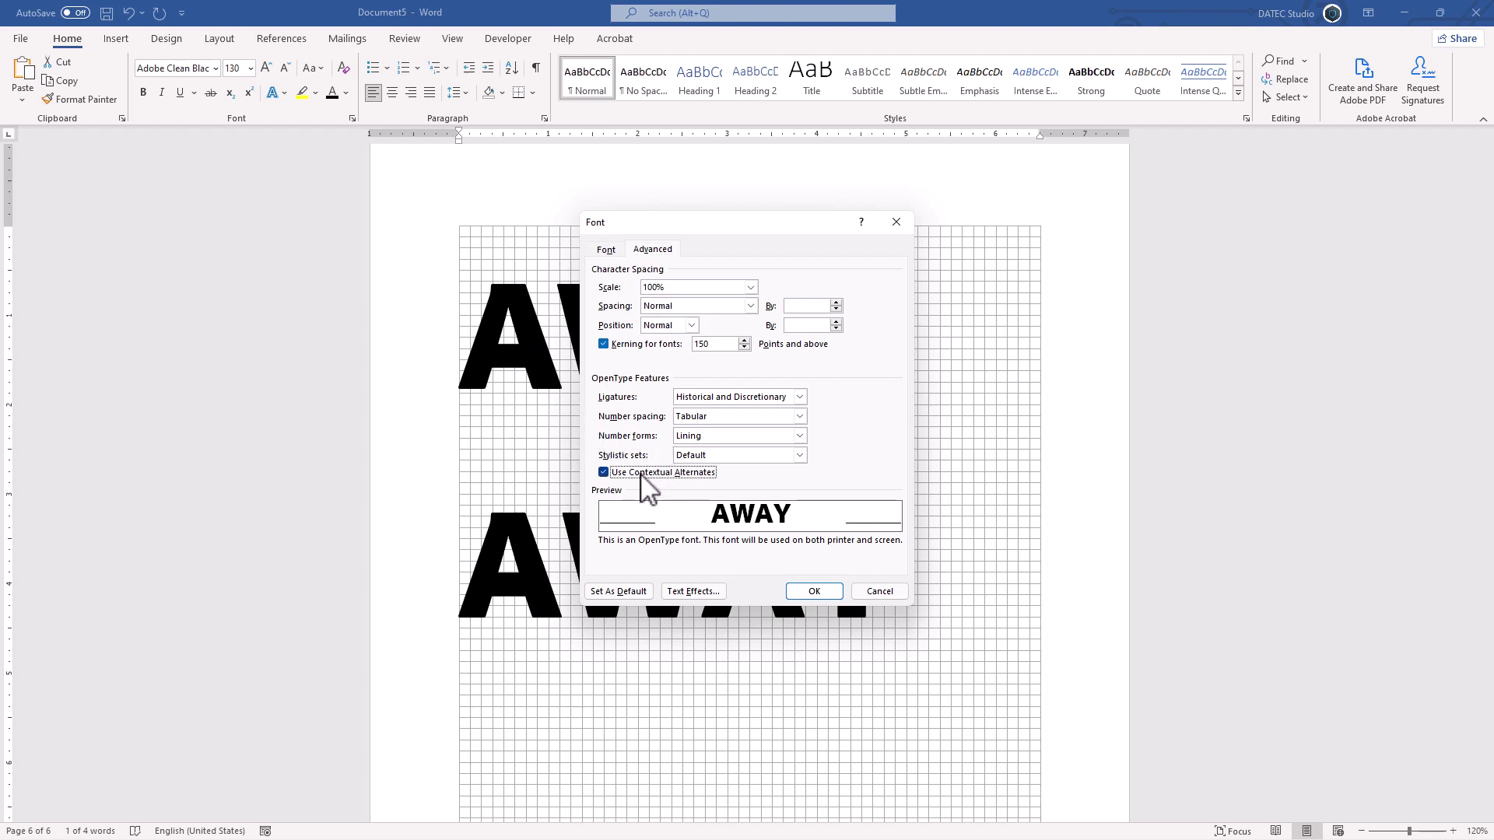
click(727, 456)
click(714, 513)
click(736, 437)
click(705, 470)
click(722, 418)
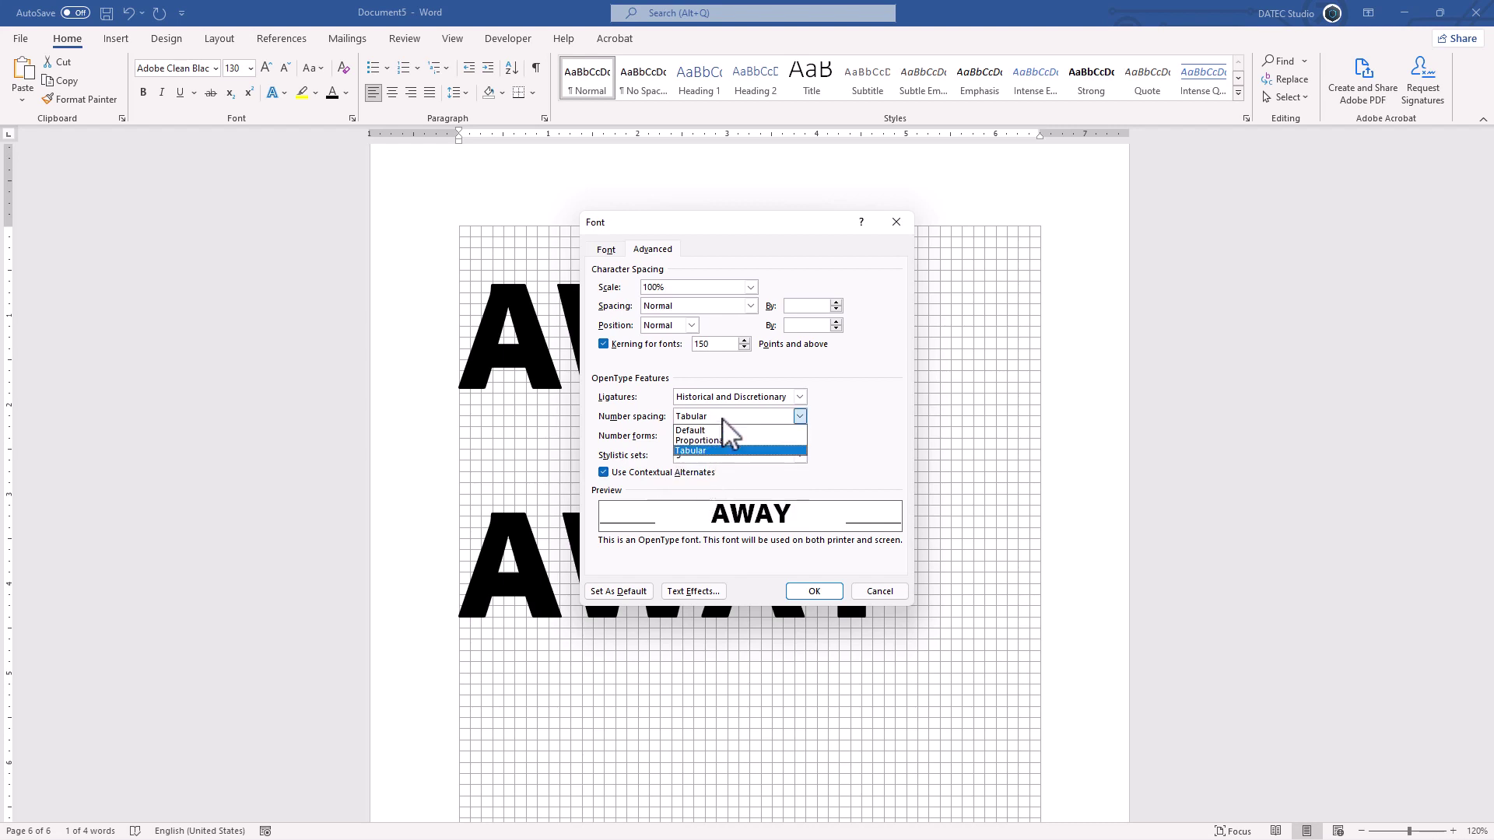
click(707, 442)
click(814, 591)
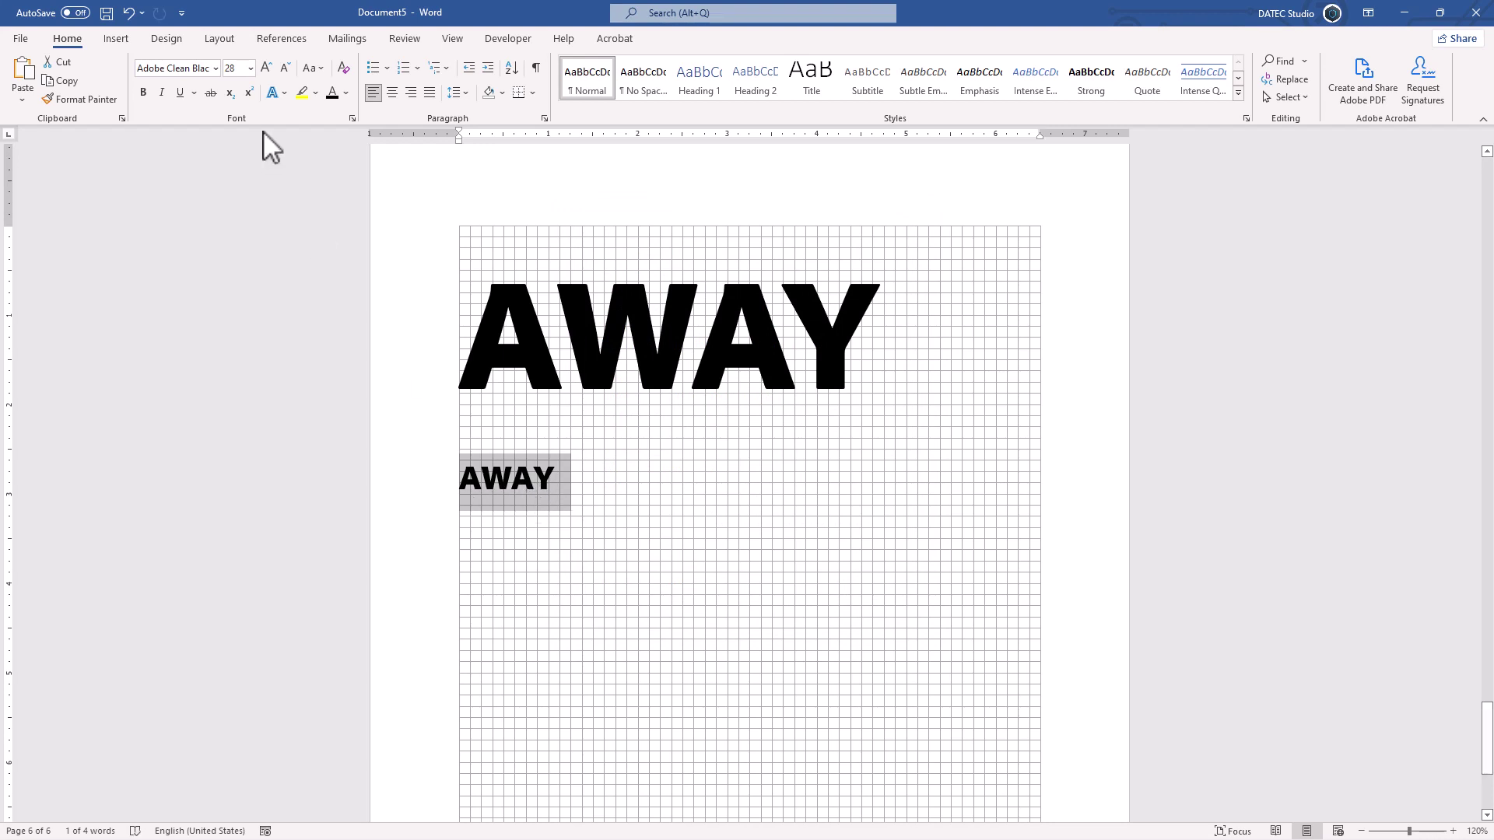
Grow the second AWAY to 90 pt
click(265, 68)
click(266, 68)
click(265, 68)
click(265, 69)
click(265, 69)
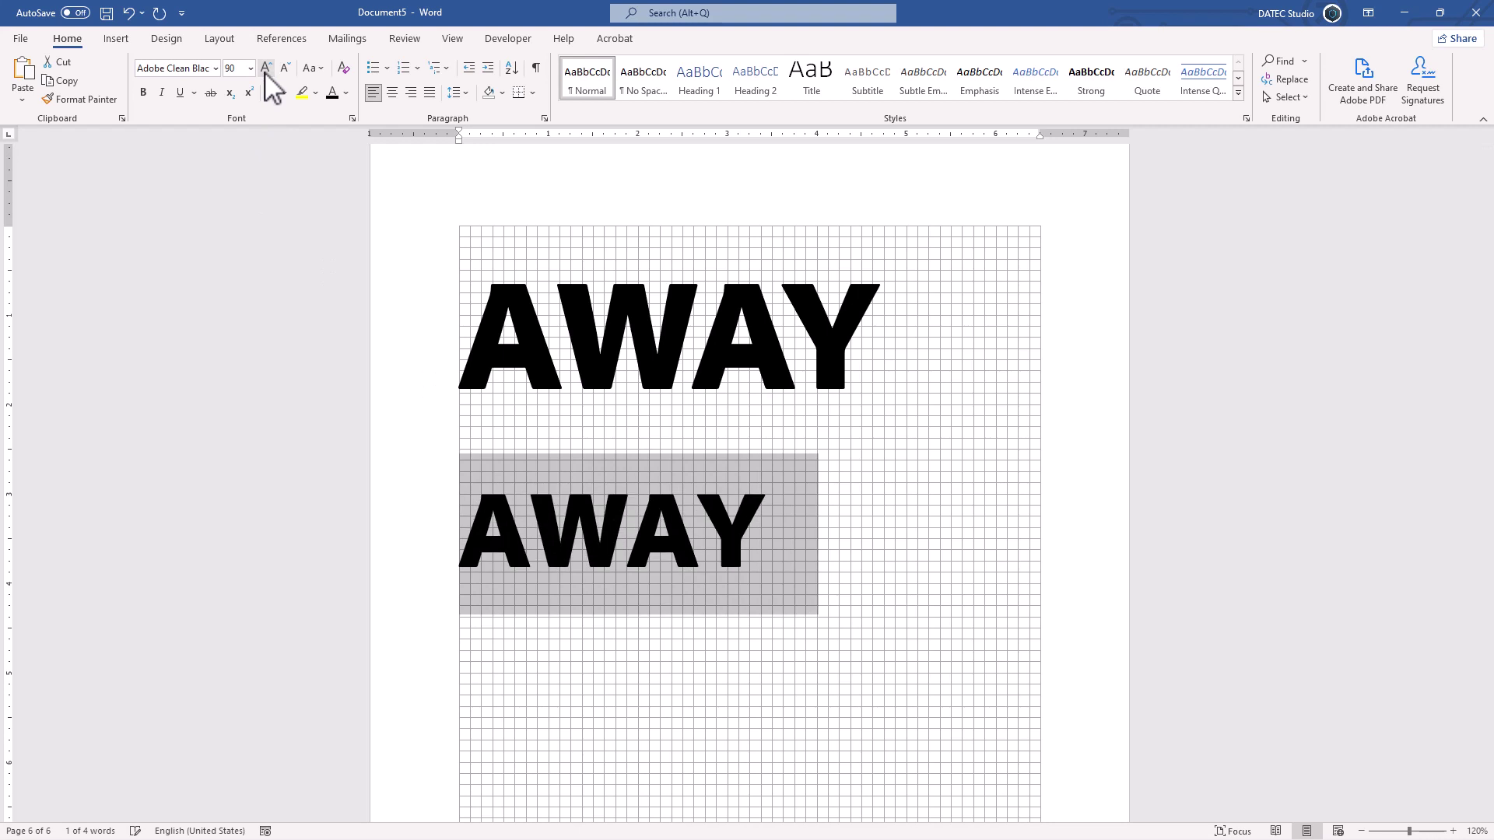